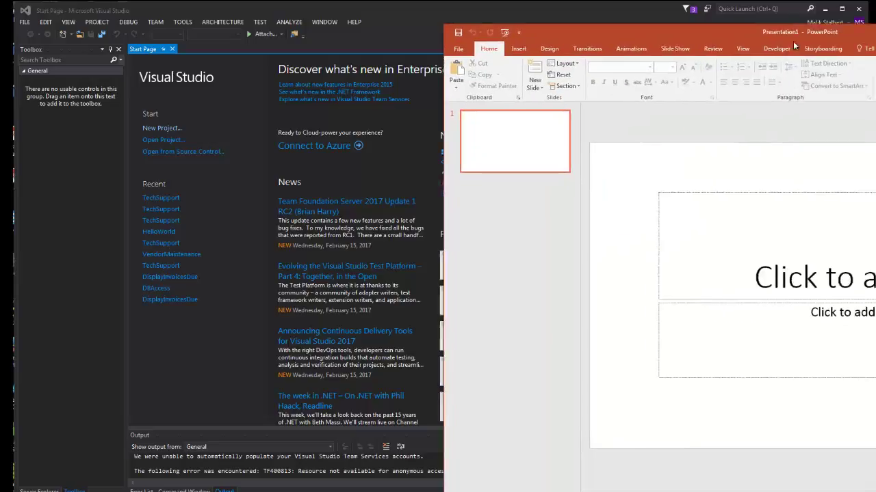
Step: Drag the blank PowerPoint presentation window over the Visual Studio 2015 Start Page
{"action": "left_click_drag", "start_coordinate": [874, 28], "coordinate": [573, 27]}
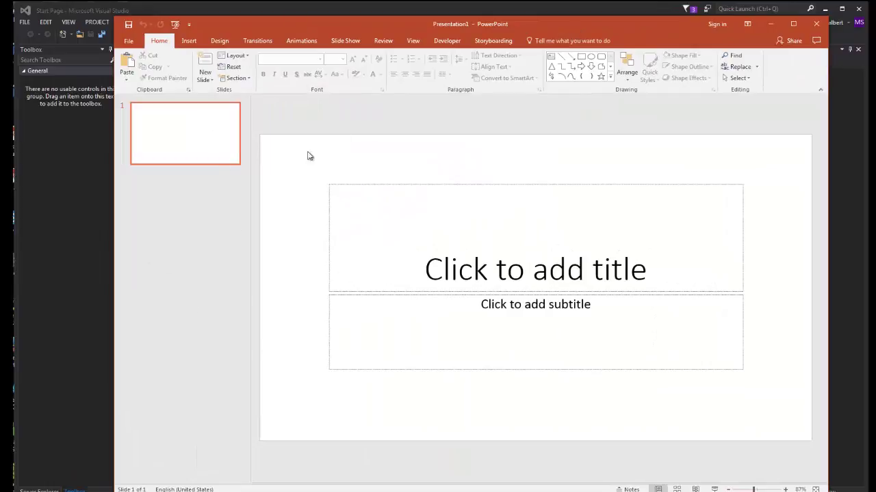
Step: Delete the title and subtitle placeholders and draw a large rounded-rectangle window on the slide
{"action": "left_click_drag", "start_coordinate": [306, 177], "coordinate": [780, 397]}
{"action": "key", "text": "Delete"}
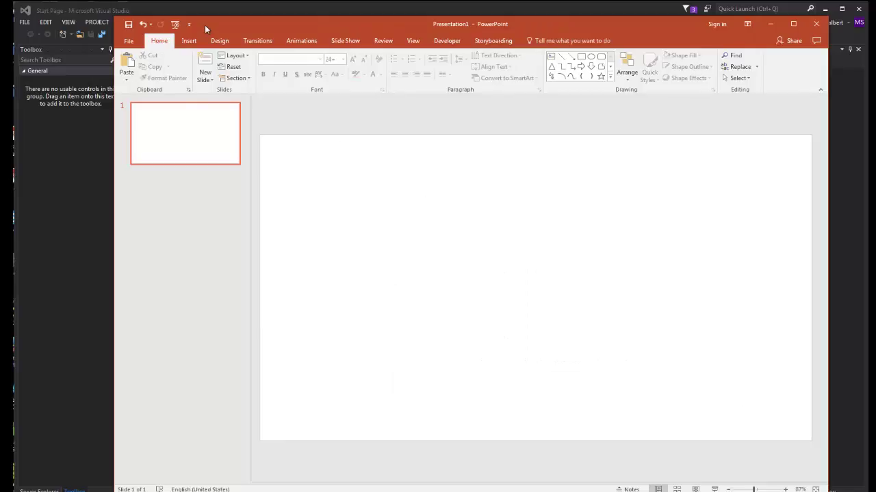
{"action": "left_click", "coordinate": [188, 40]}
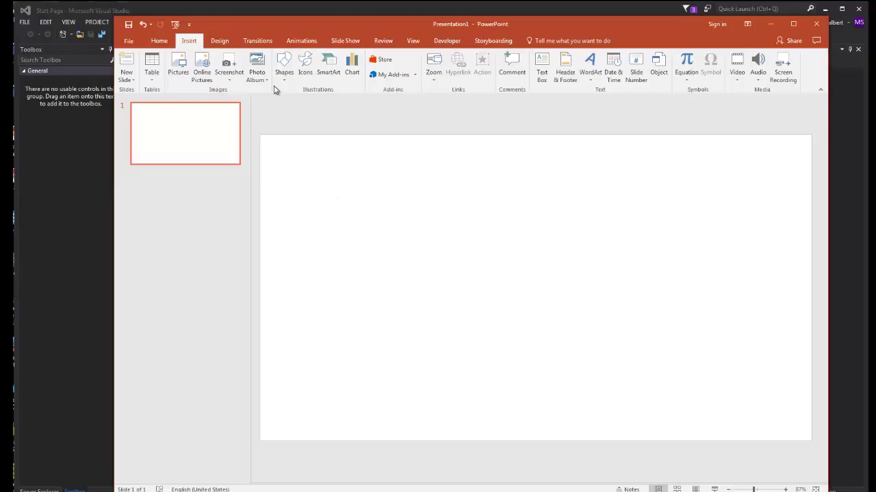
{"action": "left_click", "coordinate": [282, 64]}
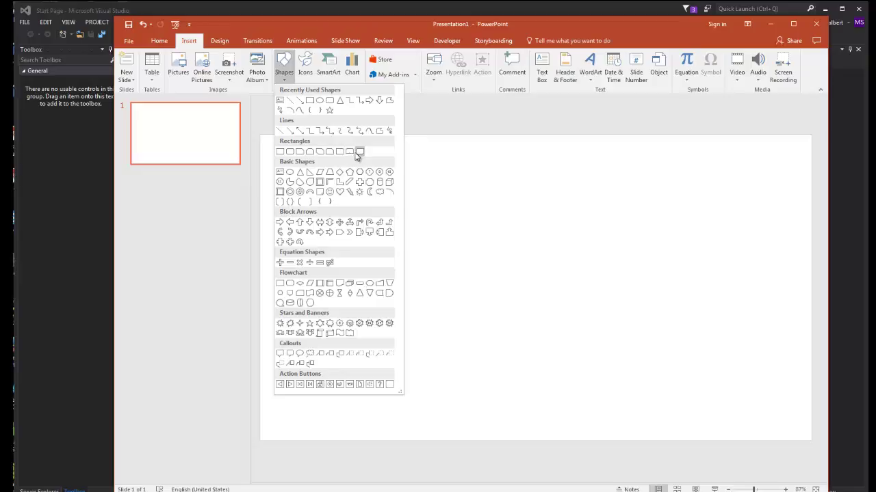
{"action": "left_click", "coordinate": [290, 151]}
{"action": "left_click_drag", "start_coordinate": [319, 169], "coordinate": [652, 421]}
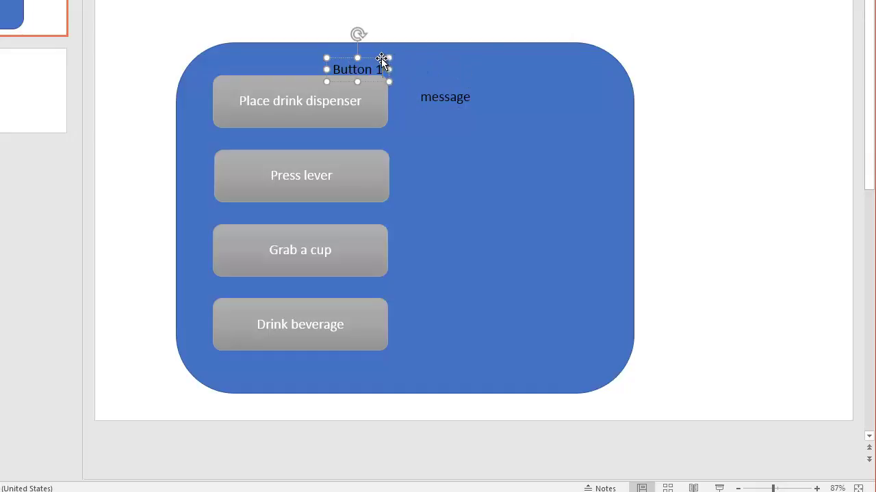
Step: Place the Button 1 label above the first button and make copies for the other buttons
{"action": "left_click_drag", "start_coordinate": [380, 58], "coordinate": [260, 59]}
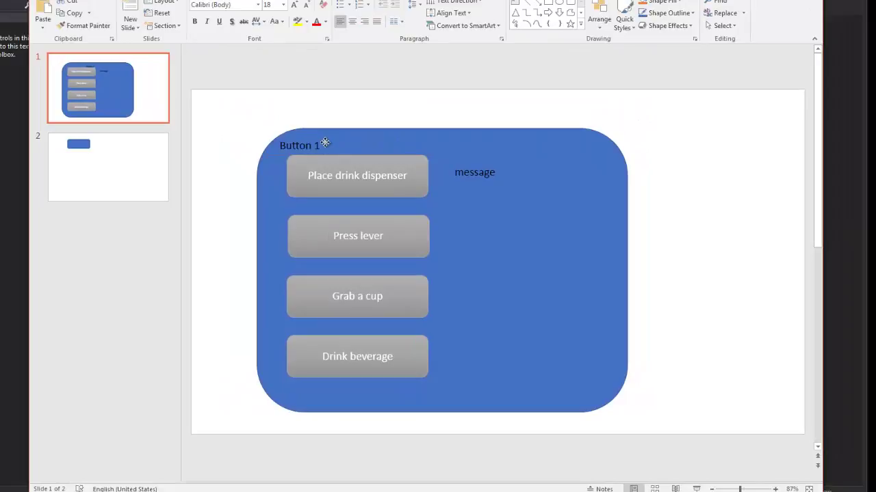
{"action": "left_click_drag", "start_coordinate": [326, 142], "coordinate": [312, 328]}
{"action": "key", "text": "ctrl+c"}
{"action": "key", "text": "ctrl+v"}
Step: Renumber the copied labels to Button 2, Button 3 and Button 4
{"action": "left_click", "coordinate": [324, 209]}
{"action": "type", "text": "2"}
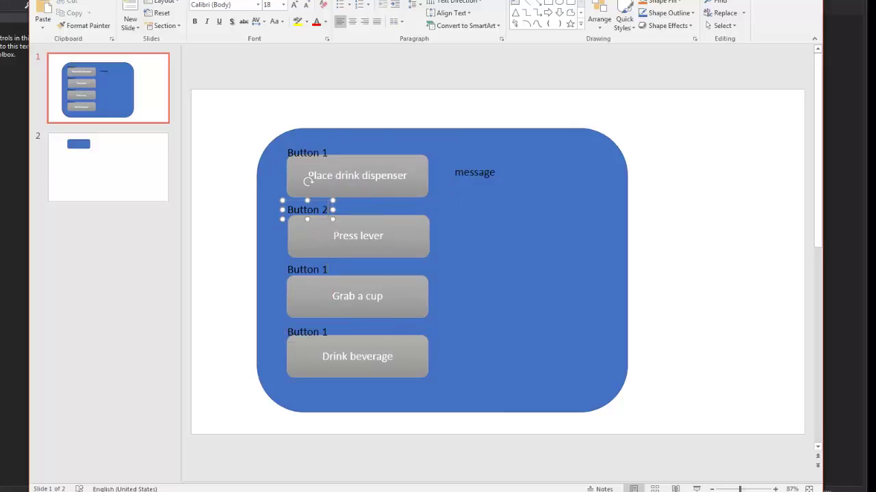
{"action": "double_click", "coordinate": [325, 270]}
{"action": "type", "text": "3"}
{"action": "double_click", "coordinate": [325, 332]}
{"action": "type", "text": "4"}
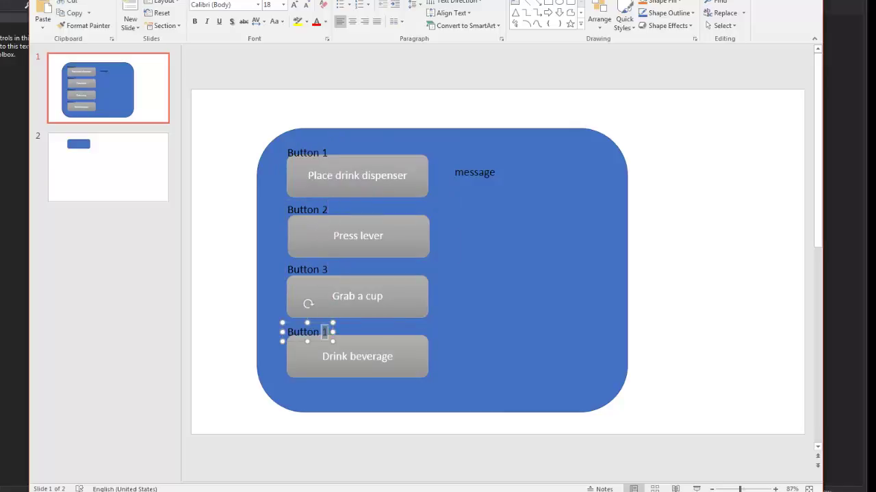
{"action": "left_click", "coordinate": [461, 282]}
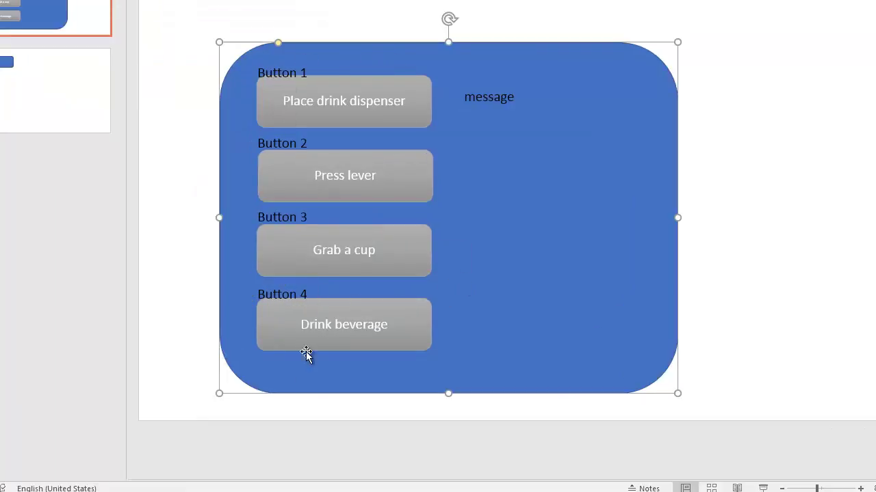
Step: On slide 2, type 'button 1 Click' into the small blue rectangle
{"action": "left_click", "coordinate": [46, 104]}
{"action": "left_click", "coordinate": [328, 47]}
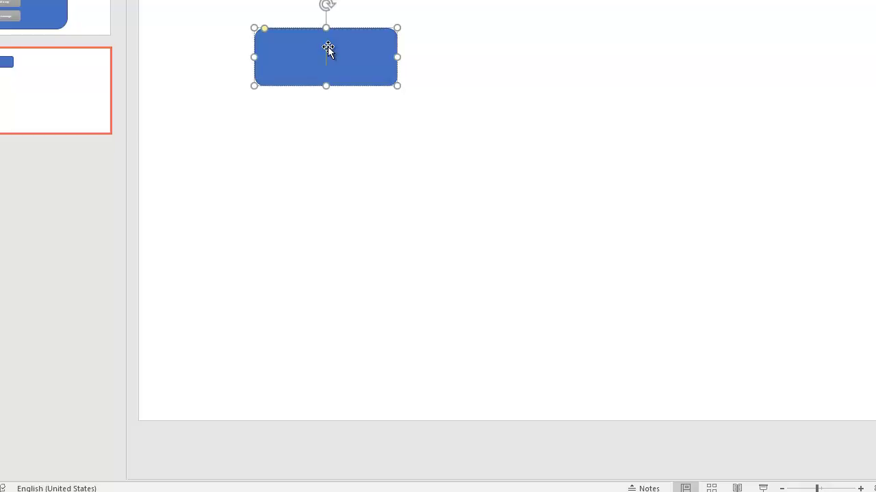
{"action": "type", "text": "button 1"}
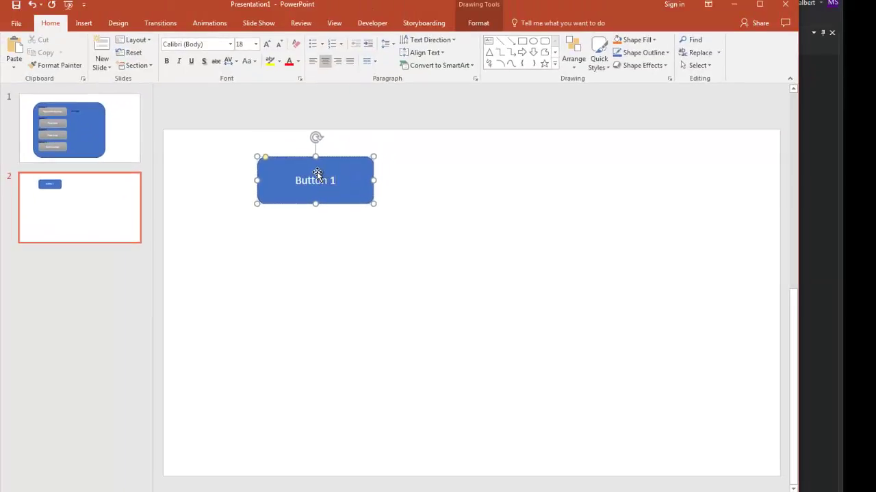
{"action": "type", "text": " Click"}
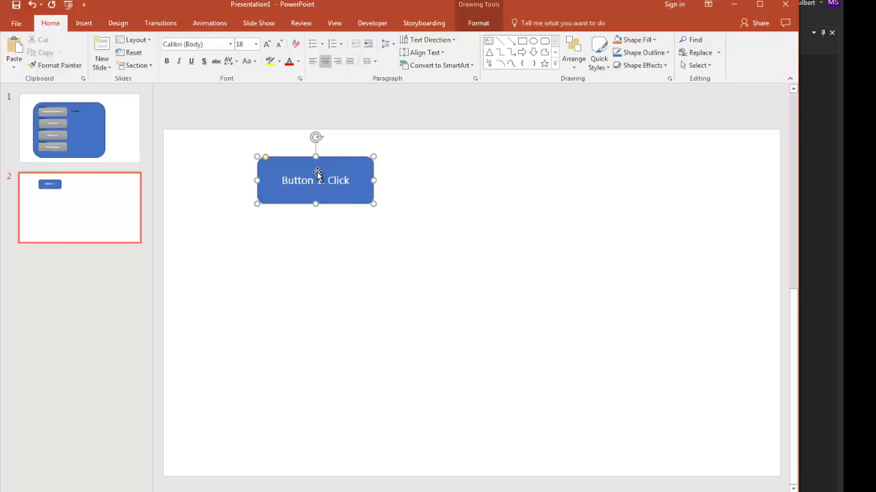
{"action": "left_click", "coordinate": [364, 236]}
{"action": "left_click", "coordinate": [357, 199]}
Step: Draw an arrow pointing down from the bottom edge of the button shape
{"action": "left_click", "coordinate": [84, 23]}
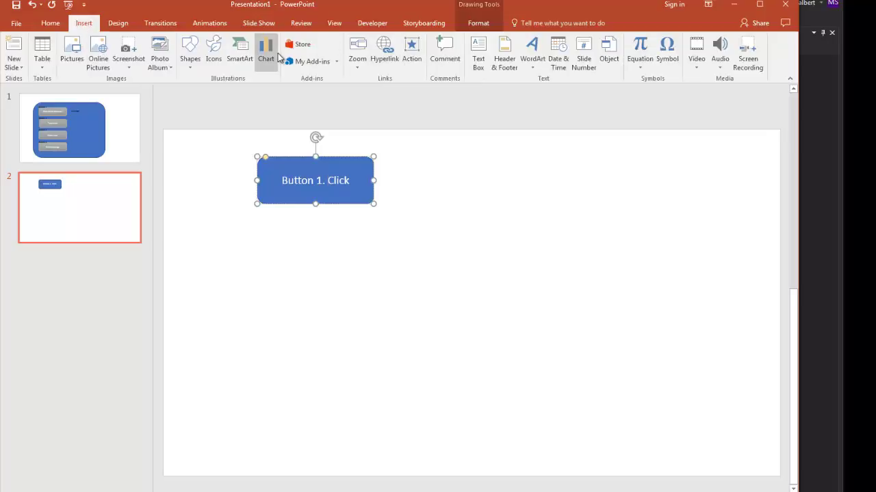
{"action": "left_click", "coordinate": [195, 61]}
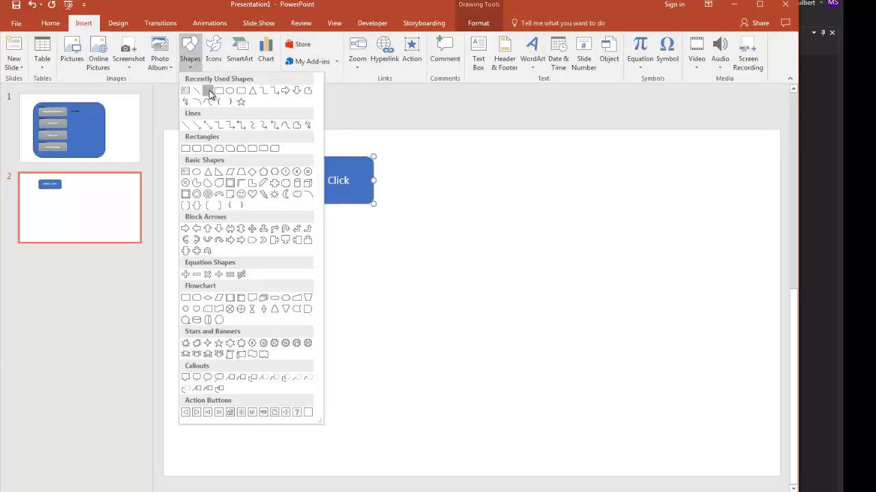
{"action": "left_click", "coordinate": [207, 90]}
{"action": "left_click_drag", "start_coordinate": [315, 204], "coordinate": [322, 245]}
Step: Duplicate the button shape and place the copy below the arrow
{"action": "left_click", "coordinate": [343, 198]}
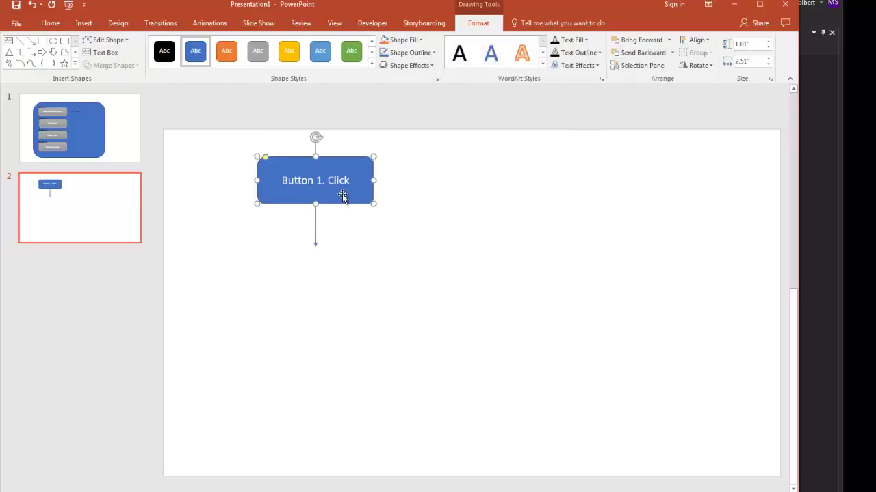
{"action": "key", "text": "ctrl+c"}
{"action": "key", "text": "ctrl+v"}
{"action": "left_click_drag", "start_coordinate": [350, 205], "coordinate": [351, 287]}
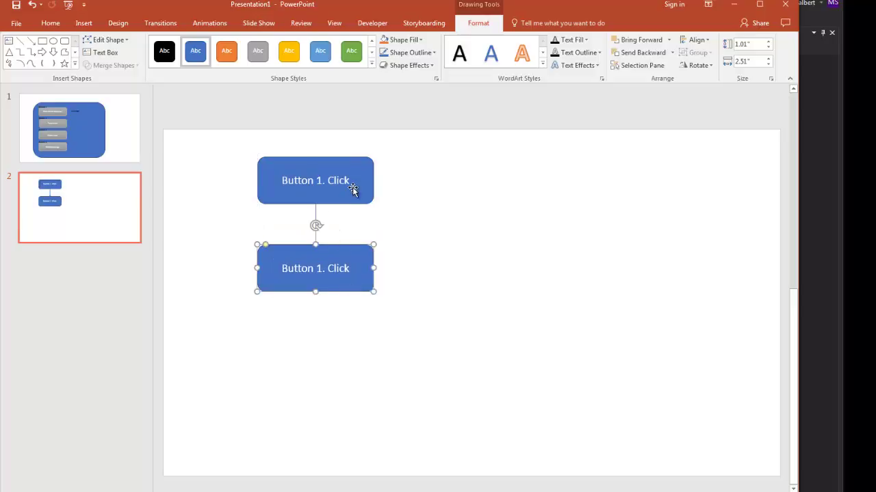
Step: Change the top shape into an oval
{"action": "left_click", "coordinate": [278, 161]}
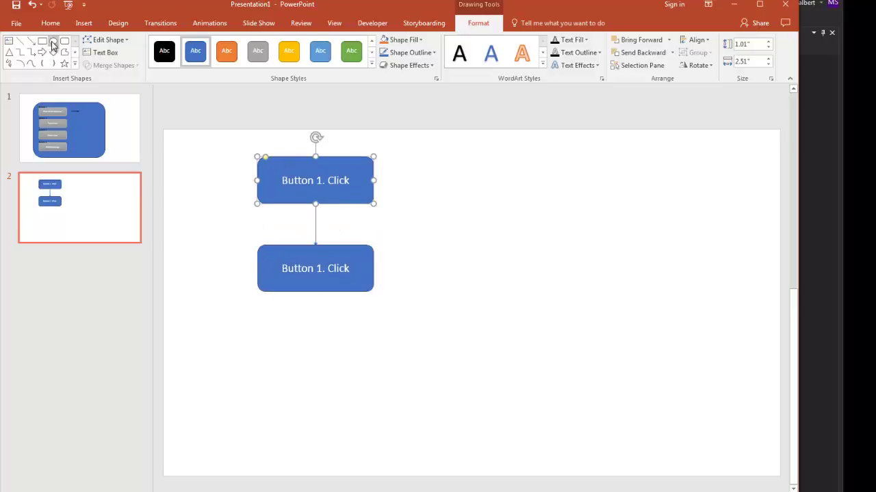
{"action": "left_click", "coordinate": [103, 39]}
{"action": "mouse_move", "coordinate": [121, 59]}
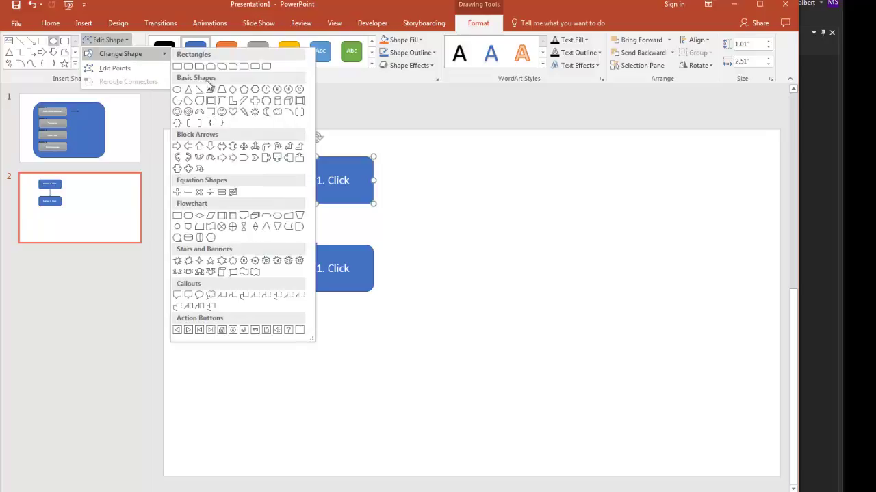
{"action": "left_click", "coordinate": [177, 89]}
Step: Replace the lower rectangle's text with 'text Box 1'
{"action": "left_click", "coordinate": [401, 234]}
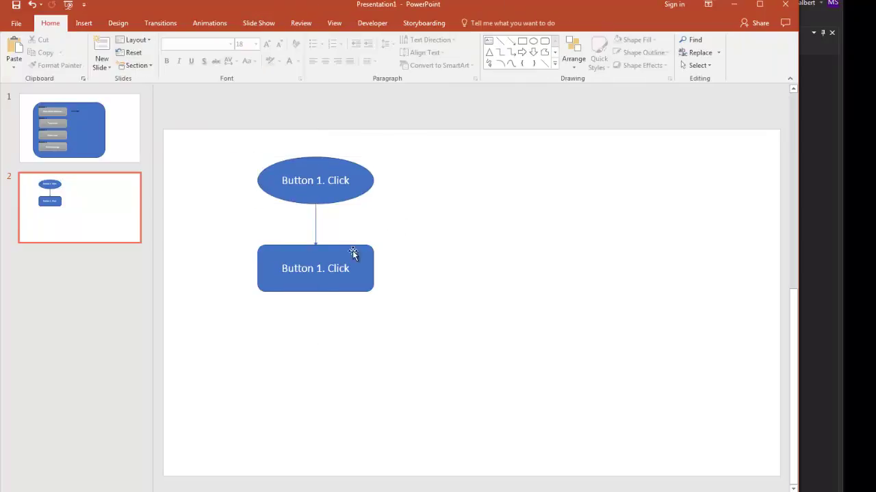
{"action": "left_click", "coordinate": [340, 268]}
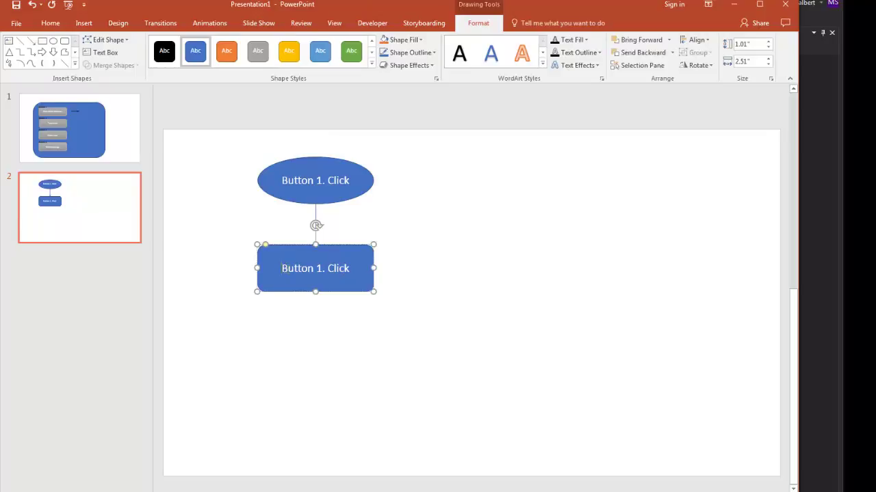
{"action": "triple_click", "coordinate": [361, 276]}
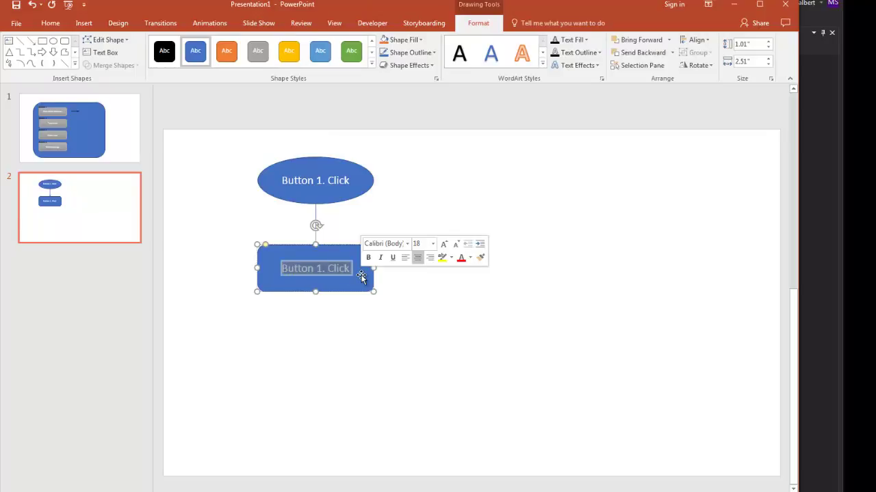
{"action": "type", "text": "text Box 1"}
Step: On slide 1, make the message box taller and fill it light grey
{"action": "left_click", "coordinate": [188, 190]}
{"action": "left_click", "coordinate": [72, 132]}
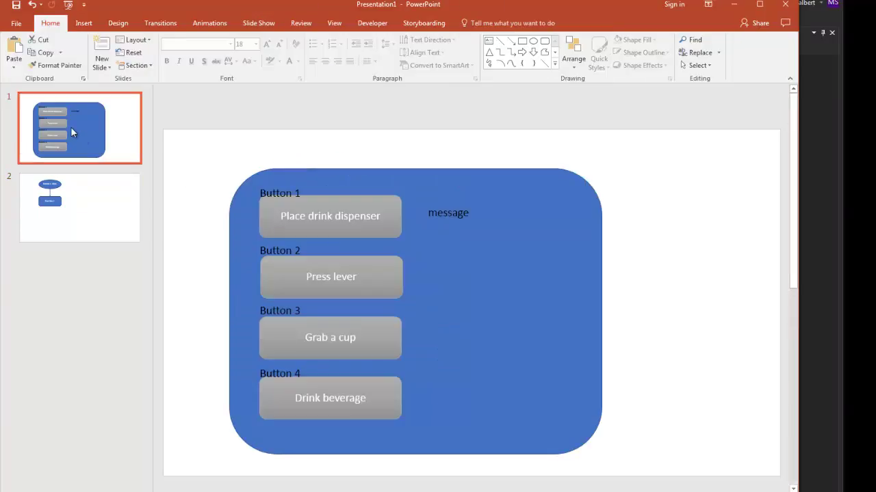
{"action": "left_click", "coordinate": [466, 224]}
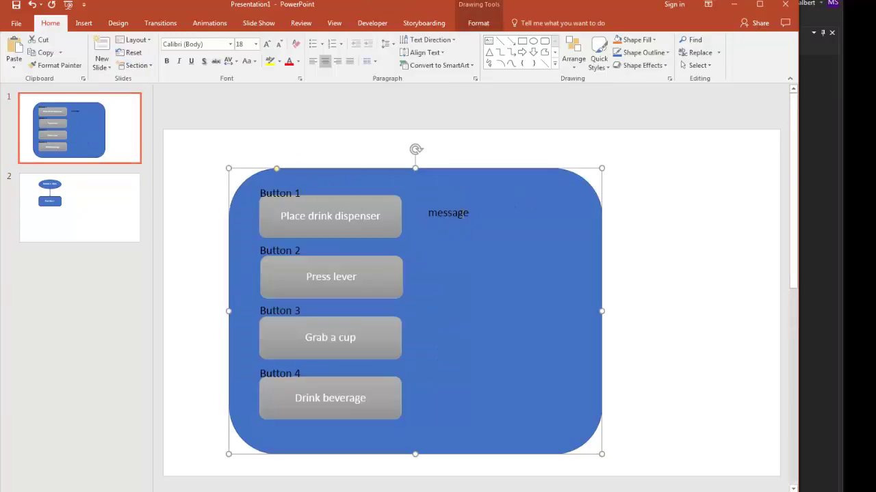
{"action": "left_click", "coordinate": [483, 216]}
{"action": "left_click_drag", "start_coordinate": [496, 223], "coordinate": [483, 346]}
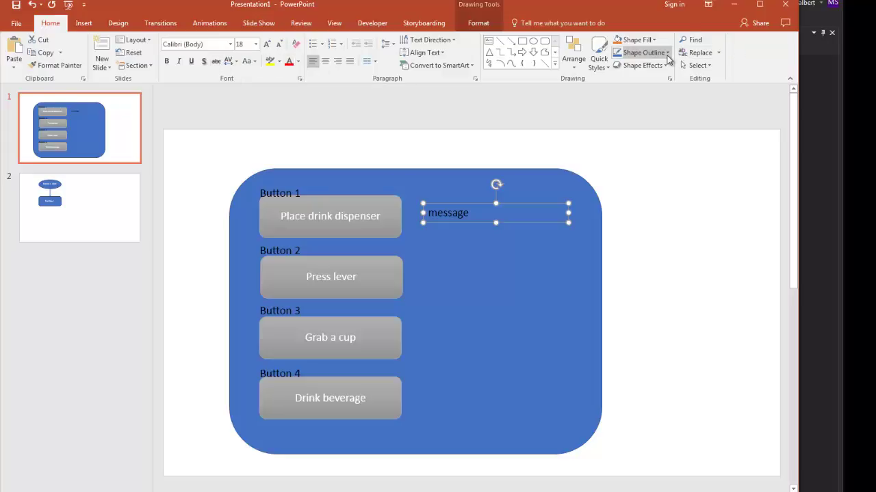
{"action": "left_click", "coordinate": [654, 39]}
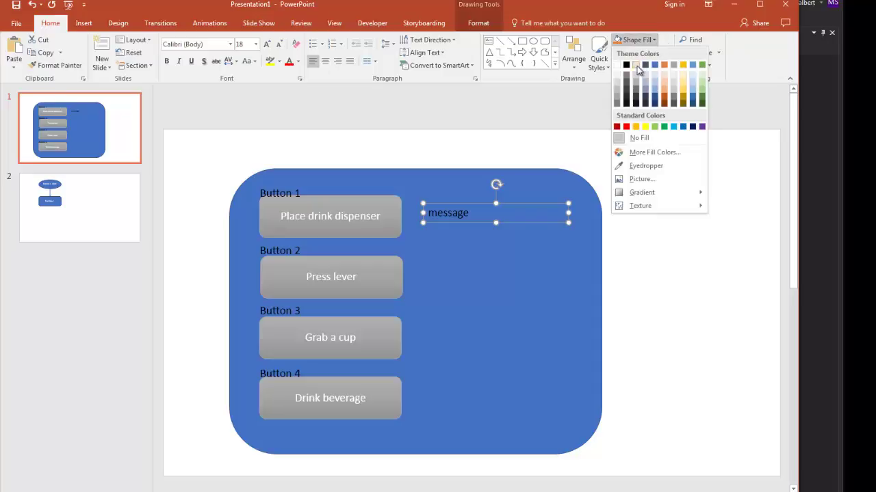
{"action": "left_click", "coordinate": [636, 67]}
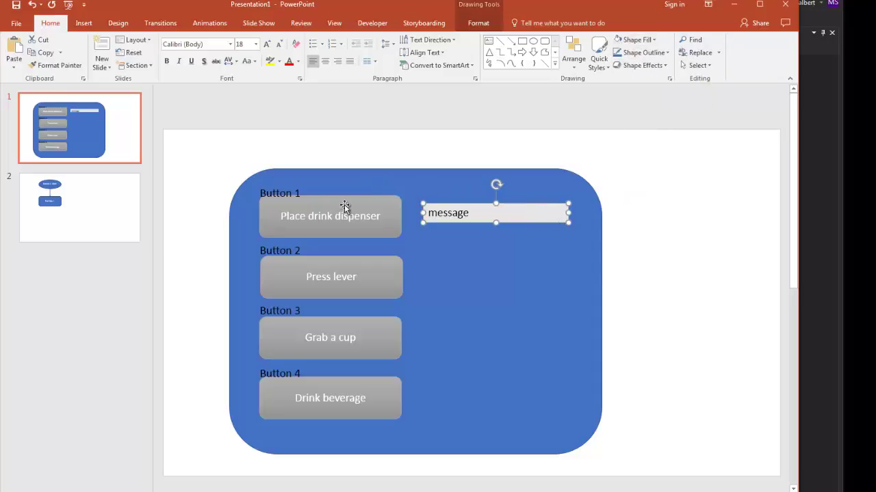
Step: Place a copy of the Button 1 label above the message box reading 'TextBox 1', widened to one line
{"action": "left_click", "coordinate": [300, 193]}
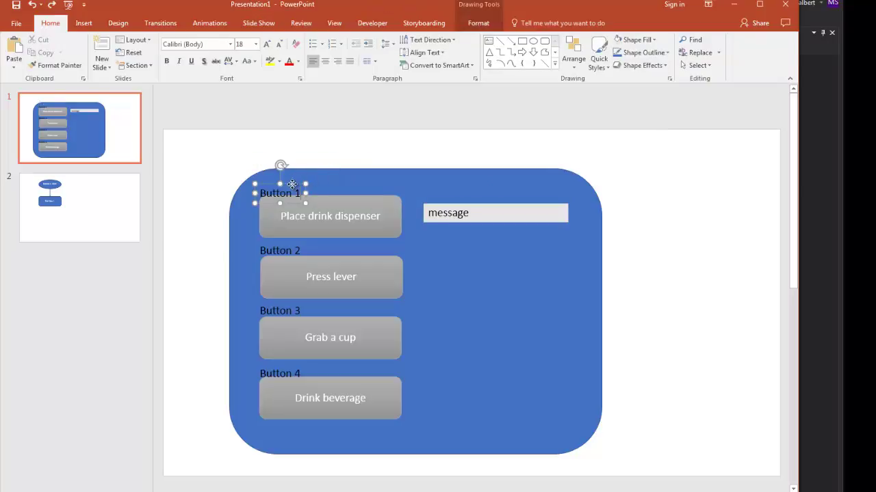
{"action": "key", "text": "ctrl+v"}
{"action": "left_click_drag", "start_coordinate": [296, 194], "coordinate": [458, 196]}
{"action": "triple_click", "coordinate": [457, 197]}
{"action": "type", "text": "t"}
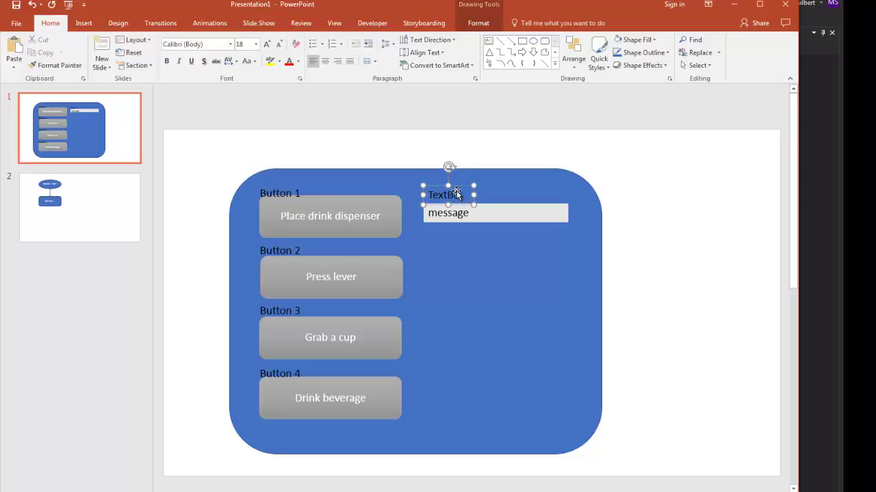
{"action": "type", "text": "extBox"}
{"action": "key", "text": "Return"}
{"action": "type", "text": "1"}
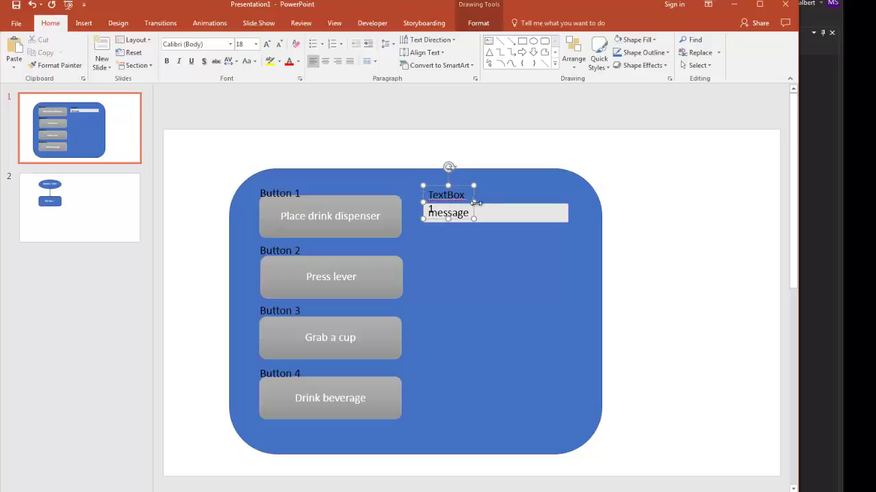
{"action": "left_click_drag", "start_coordinate": [473, 203], "coordinate": [498, 204]}
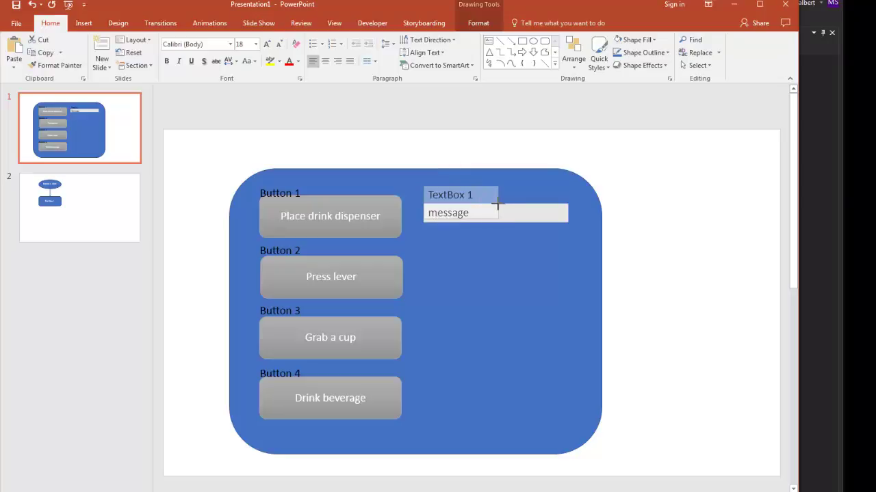
{"action": "left_click", "coordinate": [679, 239]}
Step: On slide 2, change the lower box's text to 'TextBox1.text'
{"action": "left_click", "coordinate": [103, 209]}
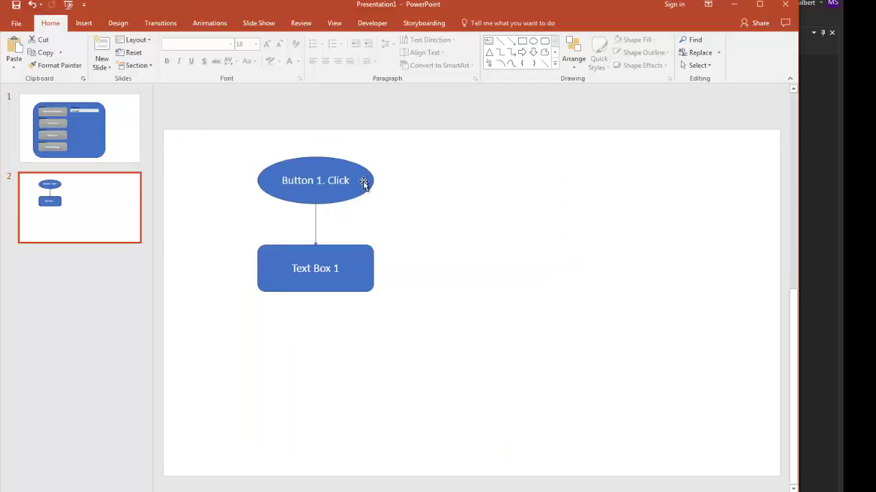
{"action": "left_click", "coordinate": [342, 272]}
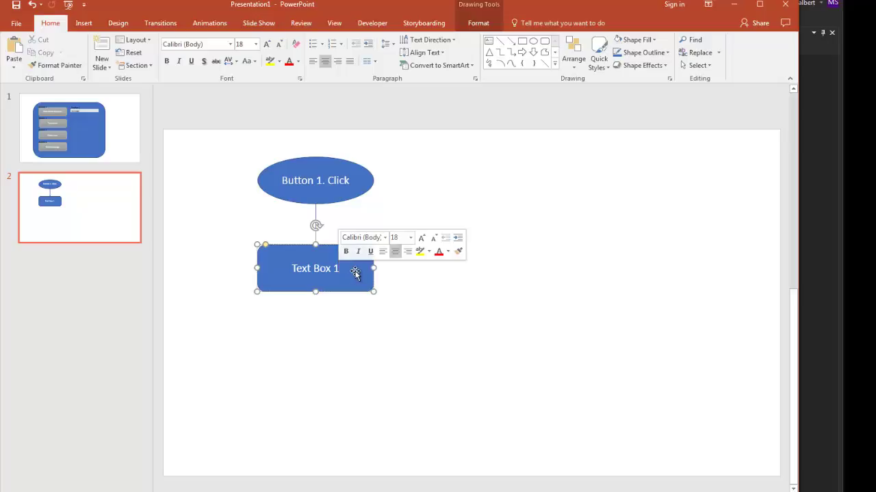
{"action": "key", "text": "BackSpace"}
{"action": "key", "text": "BackSpace"}
{"action": "key", "text": "BackSpace"}
{"action": "key", "text": "BackSpace"}
{"action": "key", "text": "BackSpace"}
{"action": "key", "text": "BackSpace"}
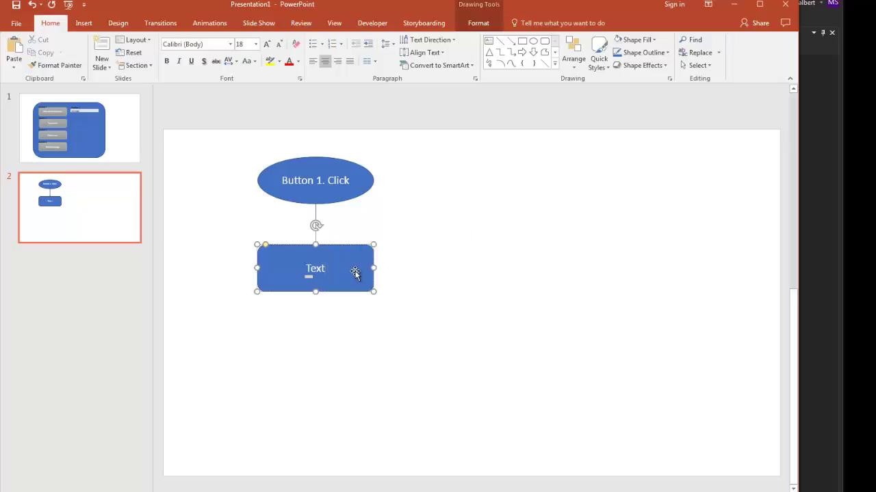
{"action": "type", "text": "Box1.text"}
Step: Widen the box and add 'Show message' to its text, then nudge the box and connector
{"action": "left_click_drag", "start_coordinate": [373, 267], "coordinate": [413, 267]}
{"action": "left_click", "coordinate": [368, 271]}
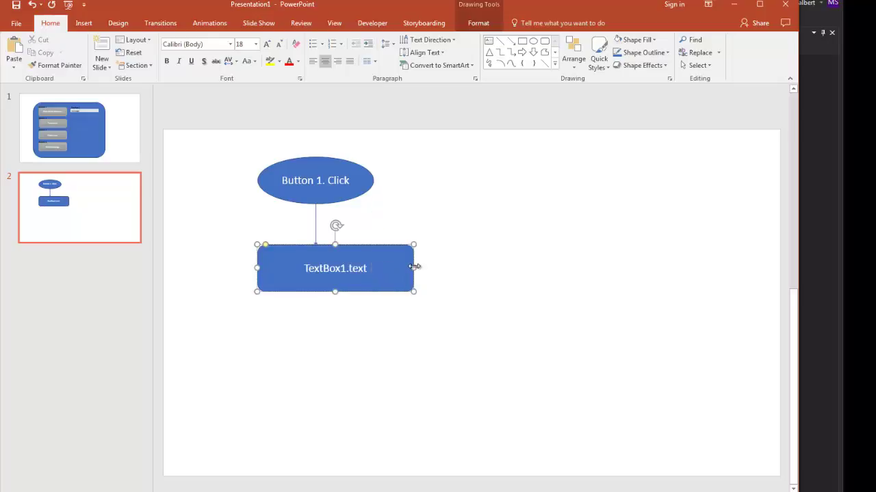
{"action": "type", "text": "Show"}
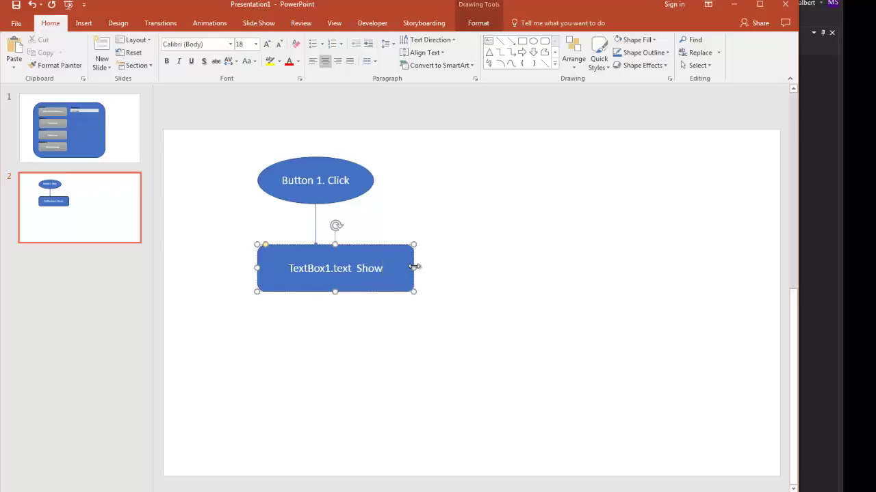
{"action": "type", "text": " message"}
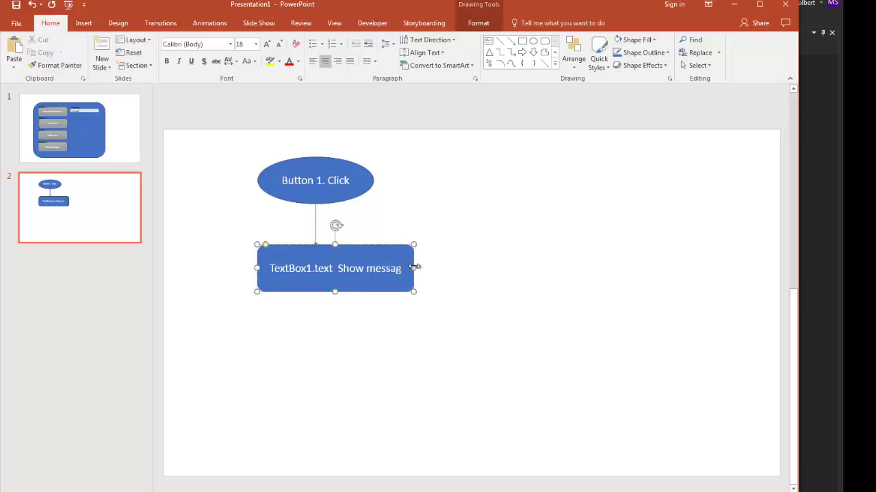
{"action": "left_click", "coordinate": [481, 303]}
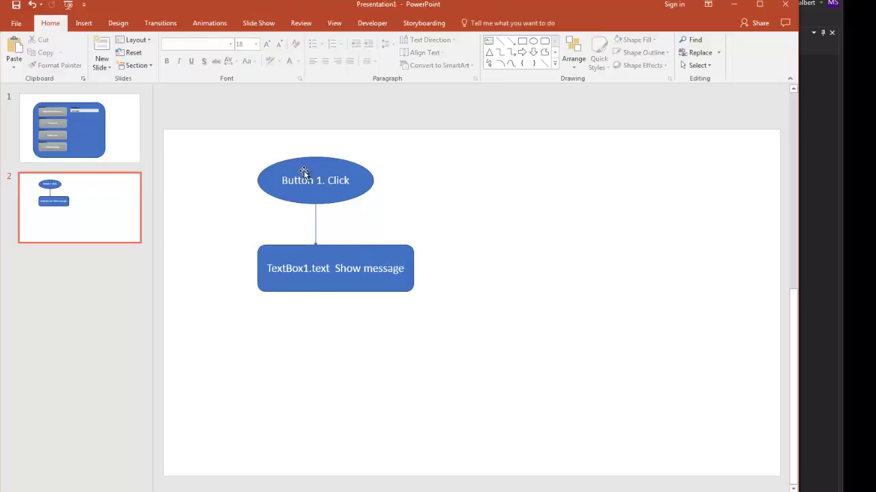
{"action": "left_click_drag", "start_coordinate": [238, 158], "coordinate": [493, 384]}
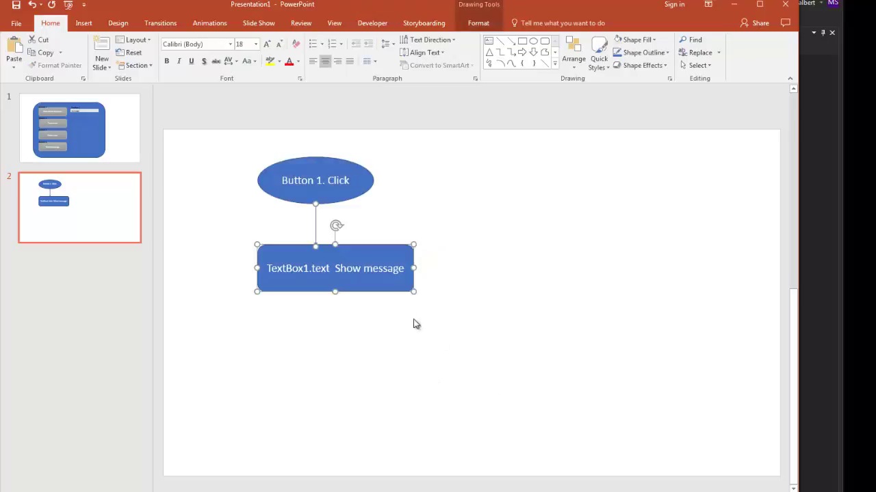
{"action": "left_click_drag", "start_coordinate": [391, 252], "coordinate": [400, 255]}
Step: Group the Button 1. Click oval with its TextBox1.text box
{"action": "left_click_drag", "start_coordinate": [211, 140], "coordinate": [515, 383]}
{"action": "right_click", "coordinate": [395, 254]}
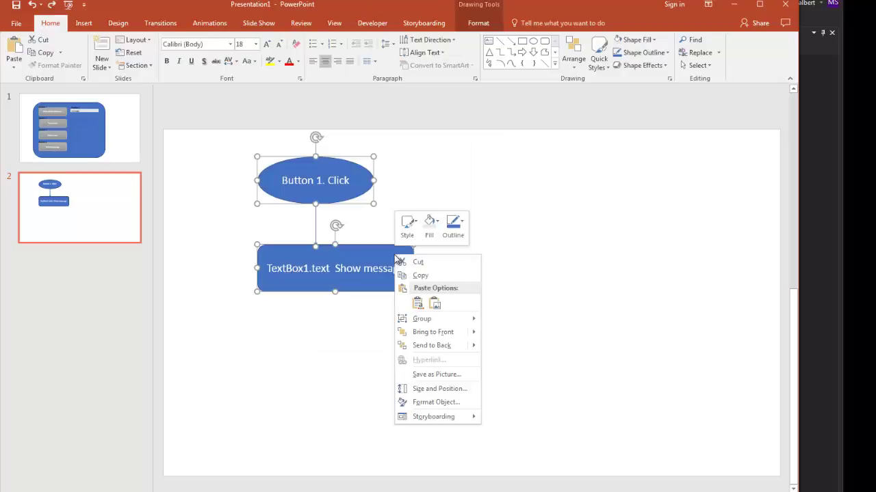
{"action": "left_click", "coordinate": [441, 330]}
{"action": "left_click", "coordinate": [441, 329]}
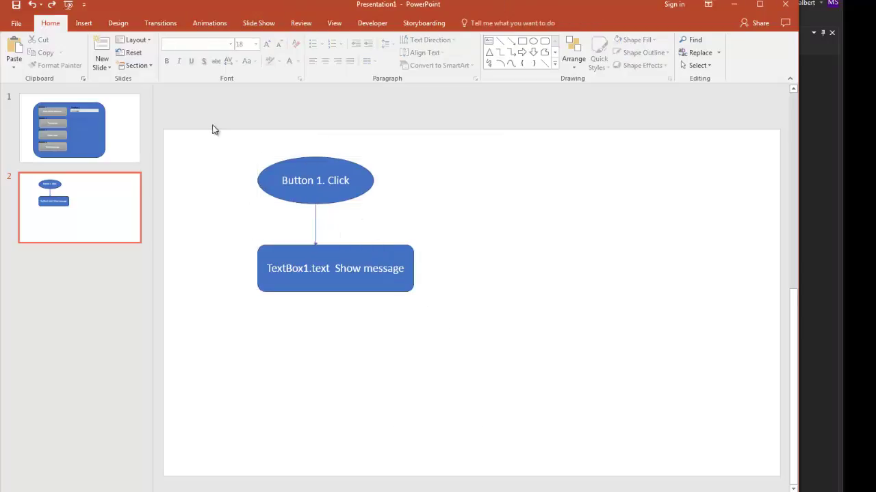
{"action": "left_click_drag", "start_coordinate": [210, 130], "coordinate": [538, 417]}
{"action": "right_click", "coordinate": [355, 266]}
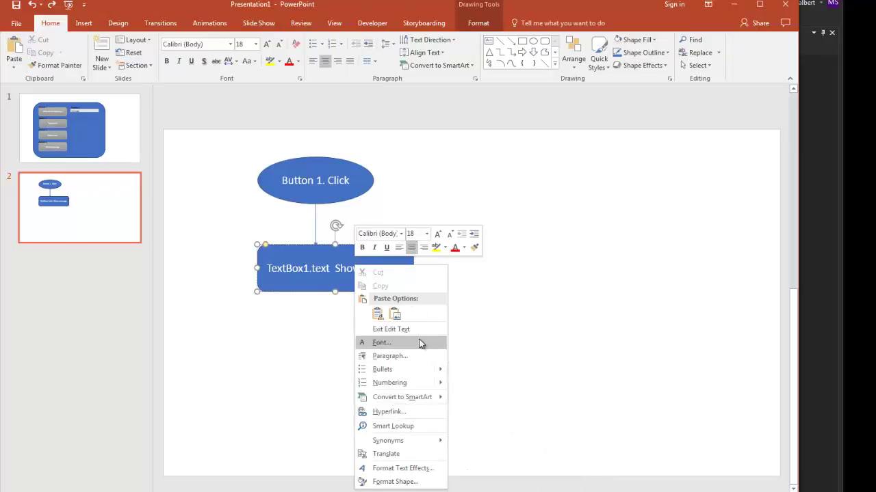
{"action": "key", "text": "Escape"}
{"action": "left_click_drag", "start_coordinate": [181, 119], "coordinate": [487, 387]}
{"action": "right_click", "coordinate": [350, 255]}
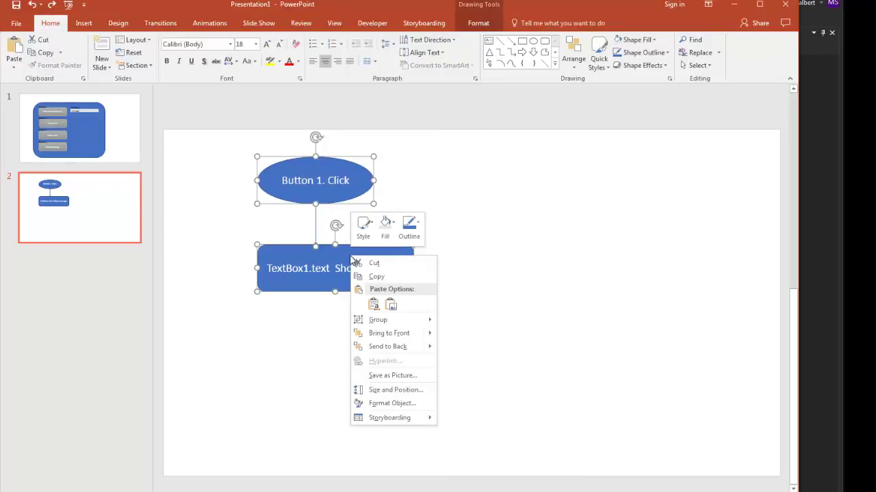
{"action": "mouse_move", "coordinate": [428, 320]}
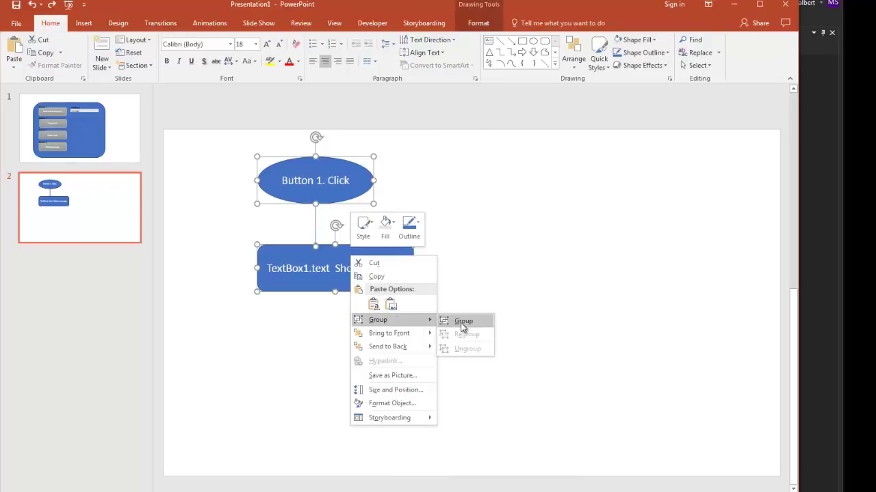
{"action": "left_click", "coordinate": [457, 320]}
Step: Move the group left and place a duplicate to its right
{"action": "left_click_drag", "start_coordinate": [299, 151], "coordinate": [226, 149]}
{"action": "key", "text": "ctrl+c"}
{"action": "key", "text": "ctrl+v"}
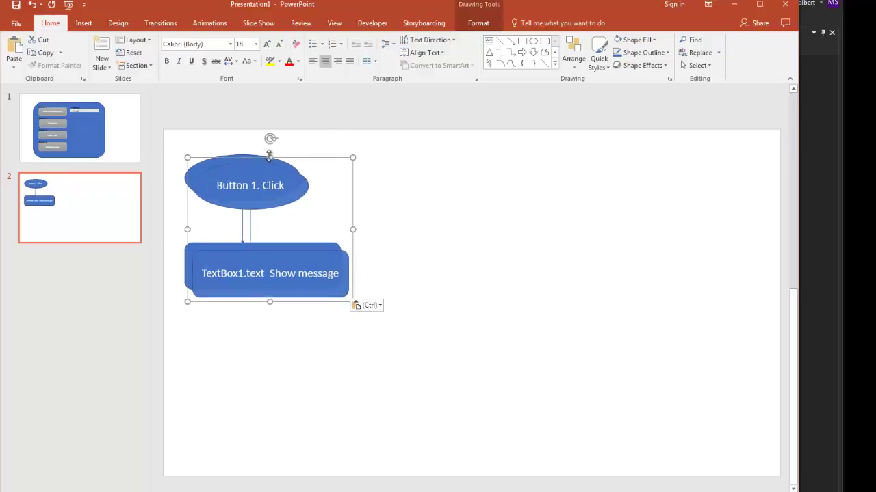
{"action": "left_click_drag", "start_coordinate": [293, 157], "coordinate": [456, 152]}
Step: Change the duplicate oval's label to 'Button 2 Click'
{"action": "left_click", "coordinate": [430, 180]}
{"action": "left_click", "coordinate": [420, 179]}
{"action": "left_click_drag", "start_coordinate": [417, 179], "coordinate": [426, 179]}
{"action": "type", "text": "2"}
{"action": "left_click", "coordinate": [537, 178]}
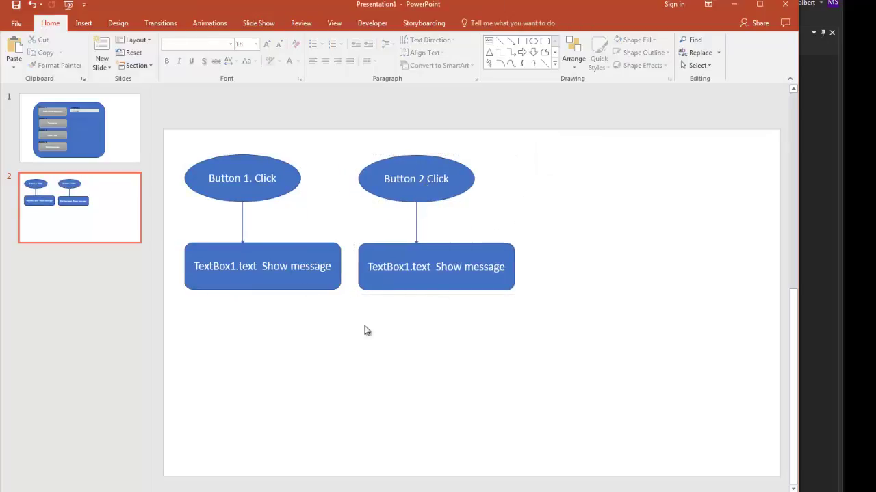
Step: Place a third copy of the pair on the right side of the slide
{"action": "left_click", "coordinate": [393, 254]}
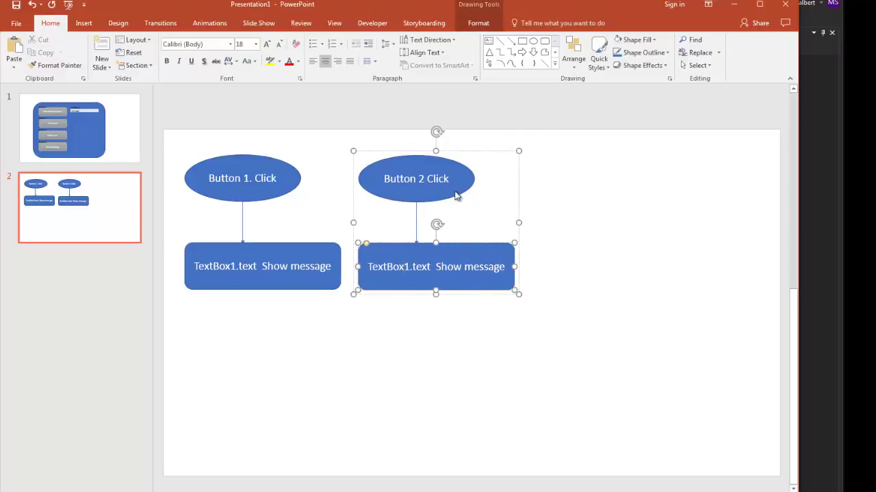
{"action": "left_click_drag", "start_coordinate": [469, 151], "coordinate": [649, 157]}
{"action": "left_click", "coordinate": [263, 345]}
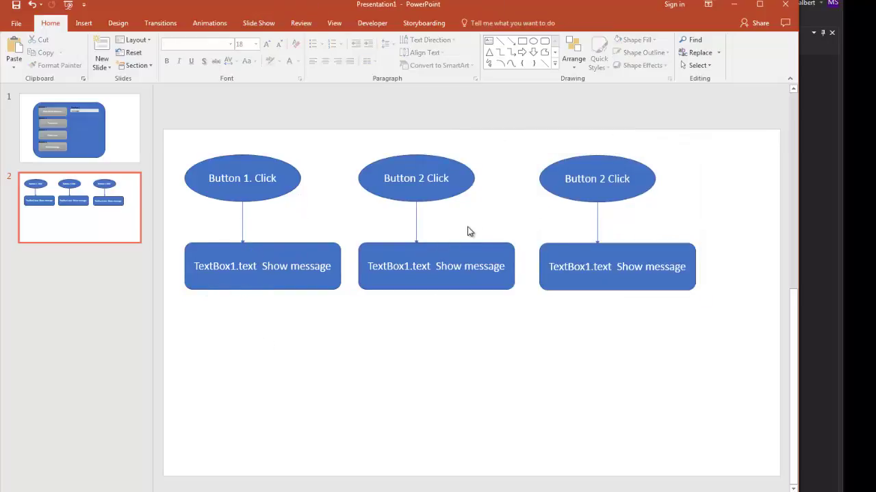
Step: Duplicate the first TextBox1.text box, move it below the columns and shrink it
{"action": "left_click", "coordinate": [290, 282]}
{"action": "left_click", "coordinate": [283, 283]}
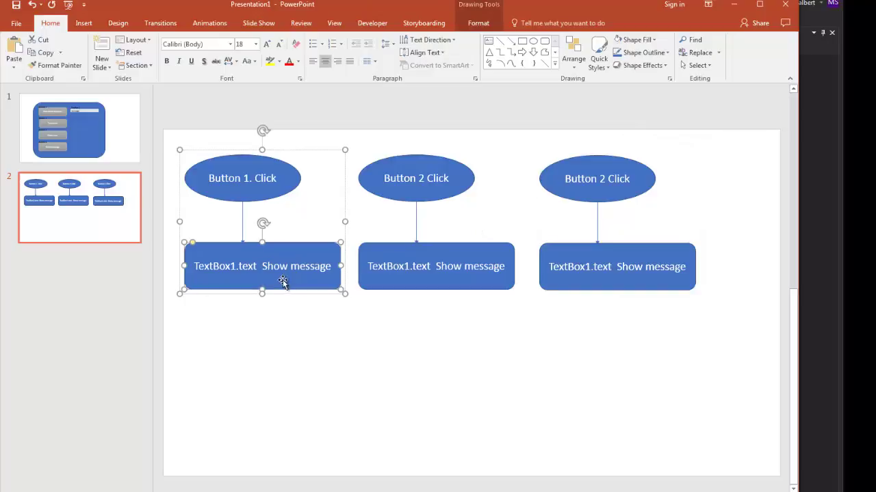
{"action": "key", "text": "ctrl+c"}
{"action": "key", "text": "ctrl+v"}
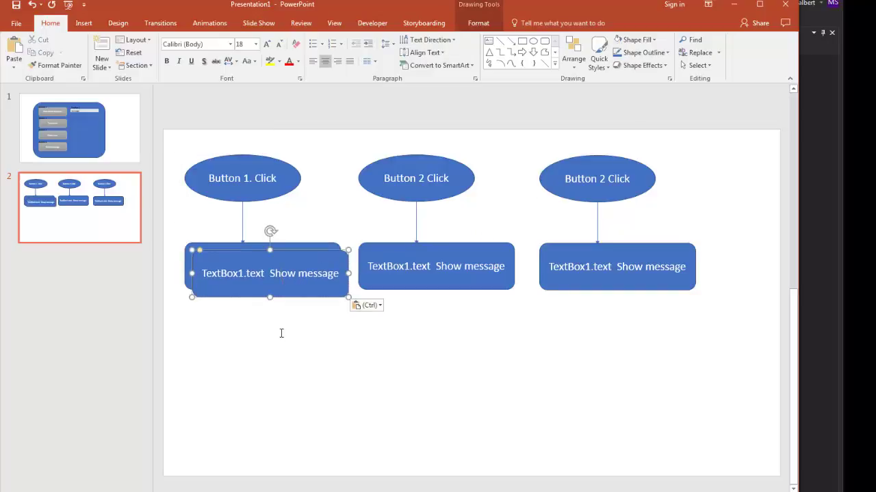
{"action": "left_click_drag", "start_coordinate": [272, 299], "coordinate": [273, 393]}
{"action": "left_click_drag", "start_coordinate": [208, 342], "coordinate": [287, 366]}
Step: Label the small box 'Clear textBox' and position it under the Button 1. Click oval
{"action": "triple_click", "coordinate": [318, 383]}
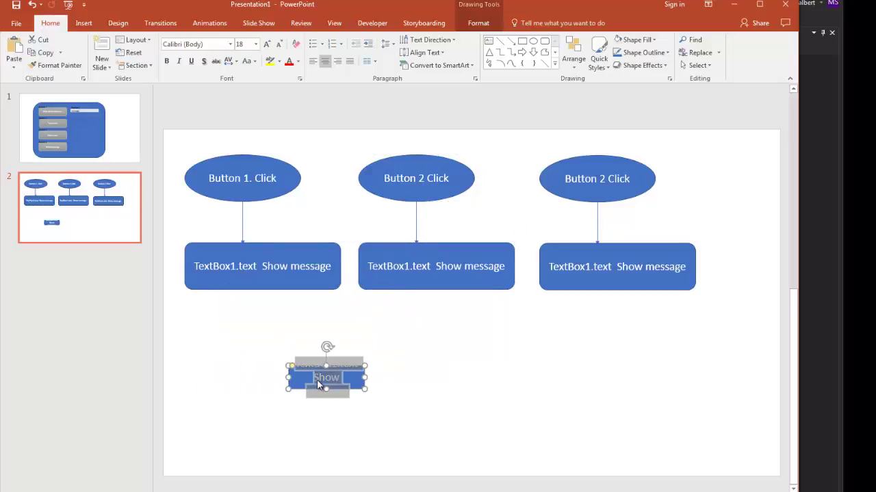
{"action": "type", "text": "Clear t"}
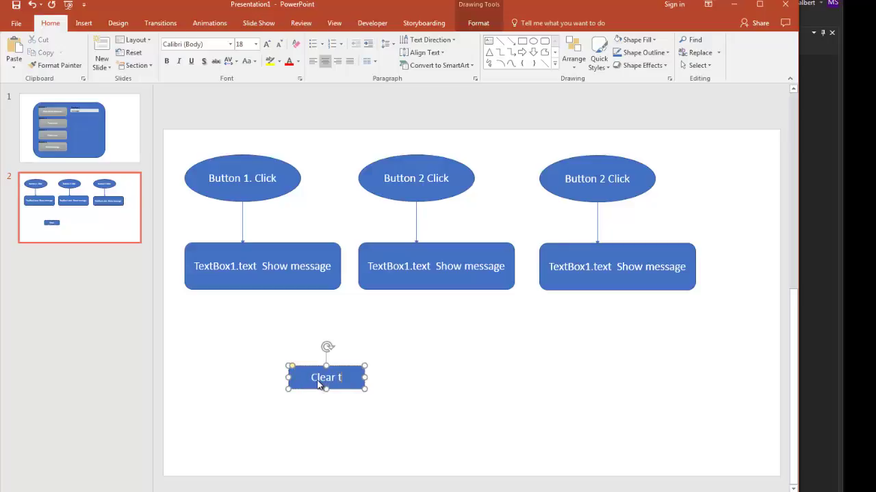
{"action": "type", "text": "extBox"}
{"action": "left_click", "coordinate": [339, 365]}
{"action": "left_click", "coordinate": [340, 368]}
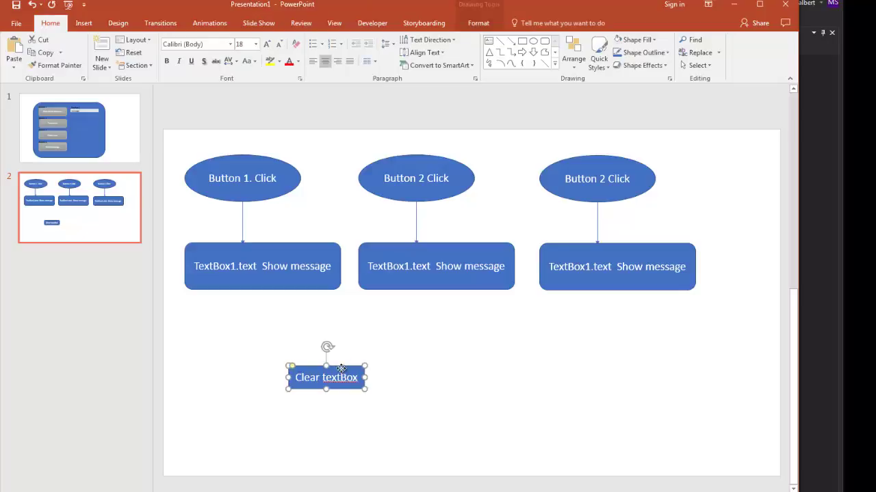
{"action": "left_click_drag", "start_coordinate": [341, 368], "coordinate": [258, 209]}
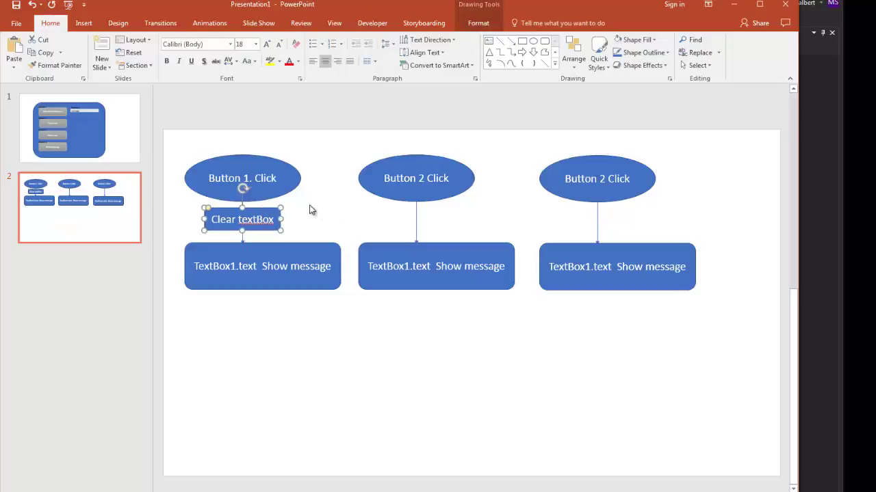
Step: Add Clear textBox copies under the second and third ovals
{"action": "left_click", "coordinate": [376, 214]}
{"action": "key", "text": "ctrl+v"}
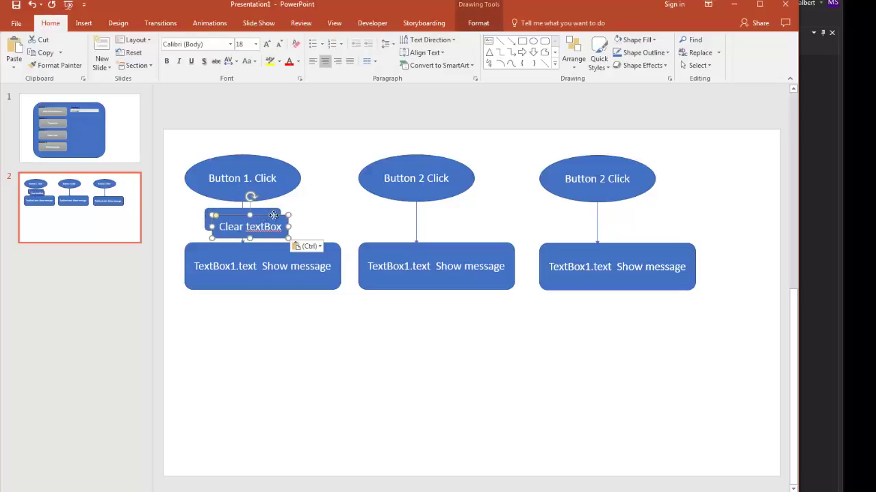
{"action": "left_click_drag", "start_coordinate": [266, 214], "coordinate": [603, 209]}
{"action": "left_click", "coordinate": [432, 209]}
{"action": "key", "text": "ctrl+c"}
{"action": "key", "text": "ctrl+v"}
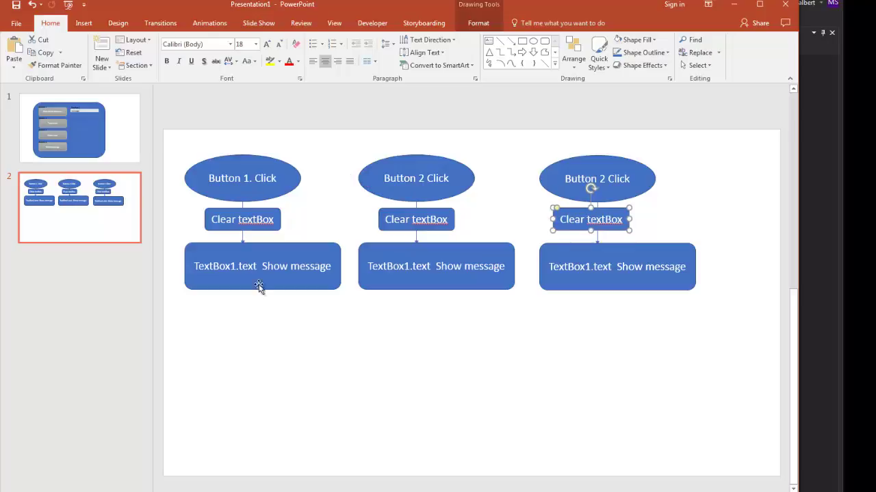
Step: Relabel the third oval 'Button 3Click'
{"action": "left_click", "coordinate": [279, 178]}
{"action": "left_click", "coordinate": [449, 177]}
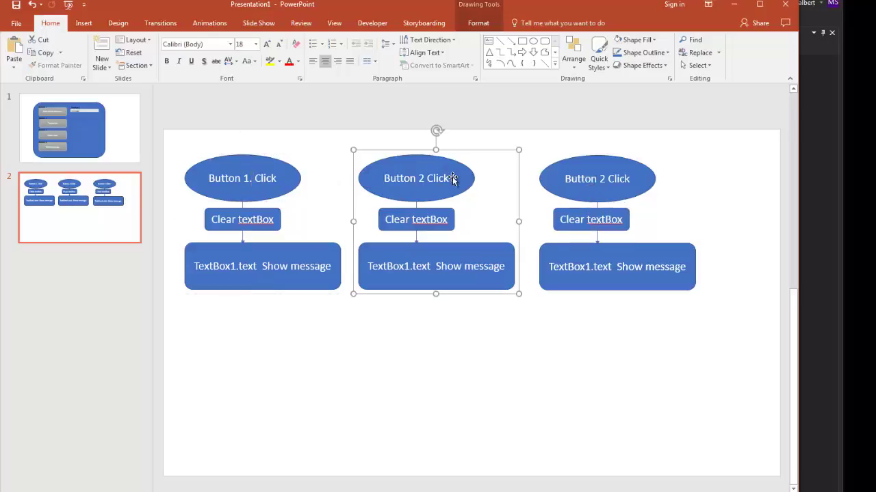
{"action": "left_click", "coordinate": [597, 179]}
{"action": "double_click", "coordinate": [600, 179]}
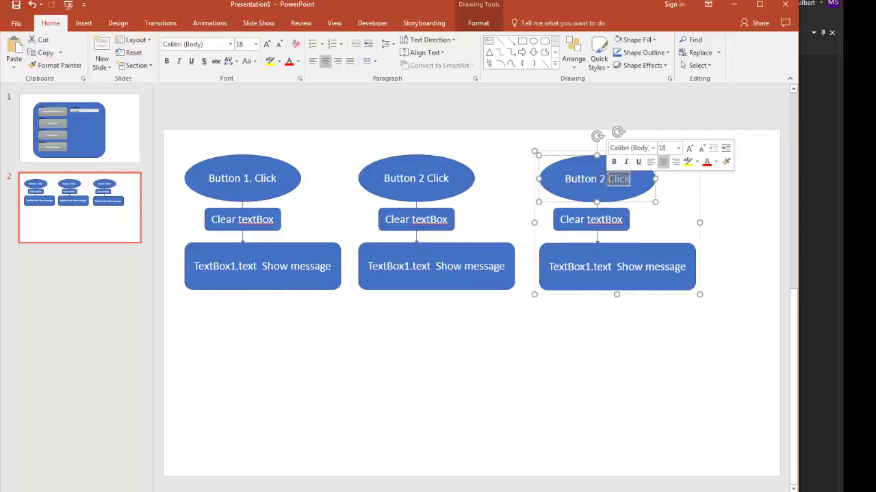
{"action": "type", "text": "23"}
{"action": "key", "text": "BackSpace"}
{"action": "key", "text": "BackSpace"}
{"action": "type", "text": "3"}
{"action": "left_click", "coordinate": [673, 182]}
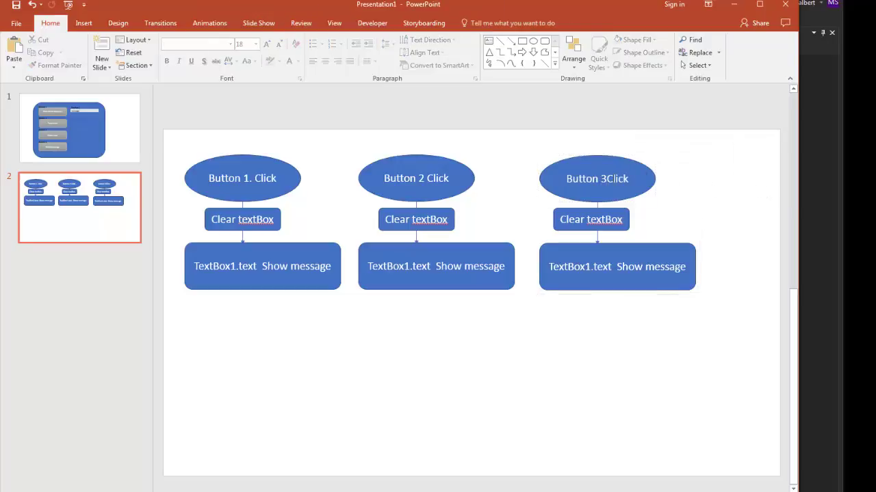
{"action": "left_click", "coordinate": [597, 179]}
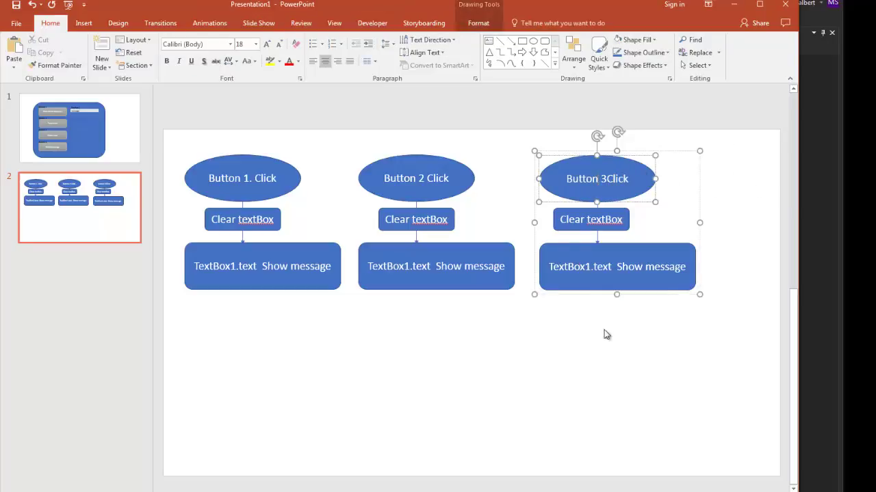
{"action": "left_click", "coordinate": [102, 140]}
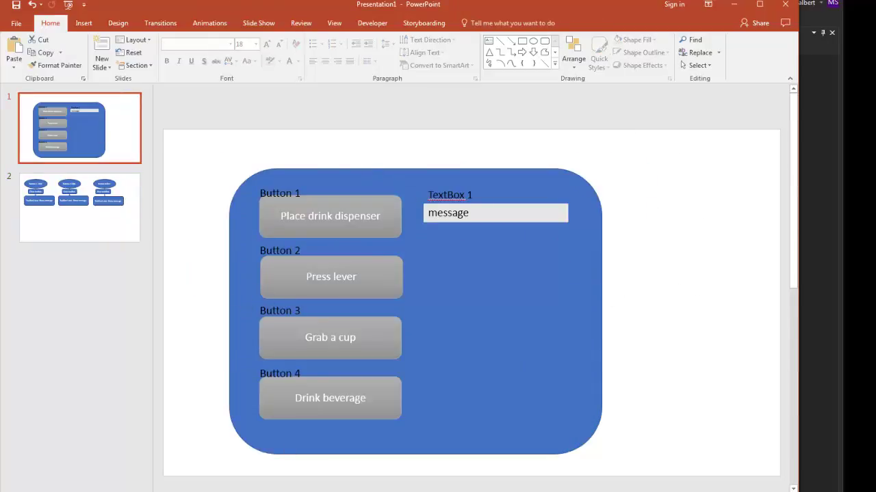
{"action": "left_click", "coordinate": [68, 233]}
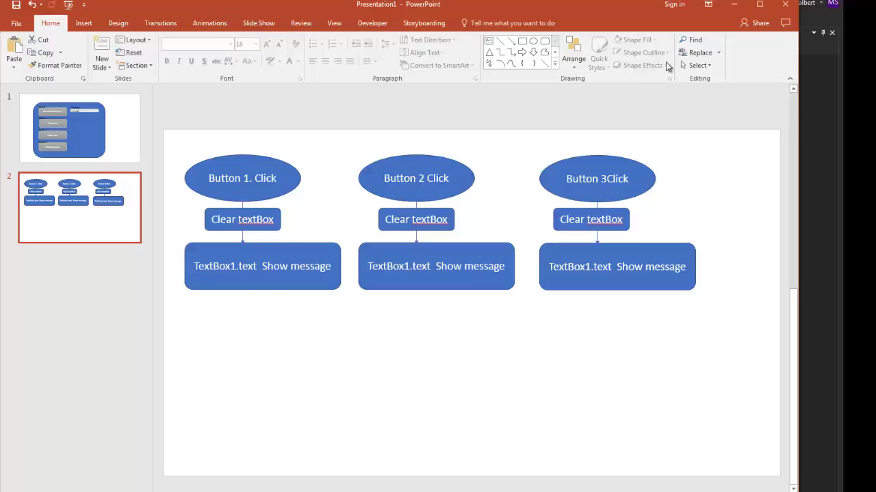
{"action": "left_click", "coordinate": [108, 134]}
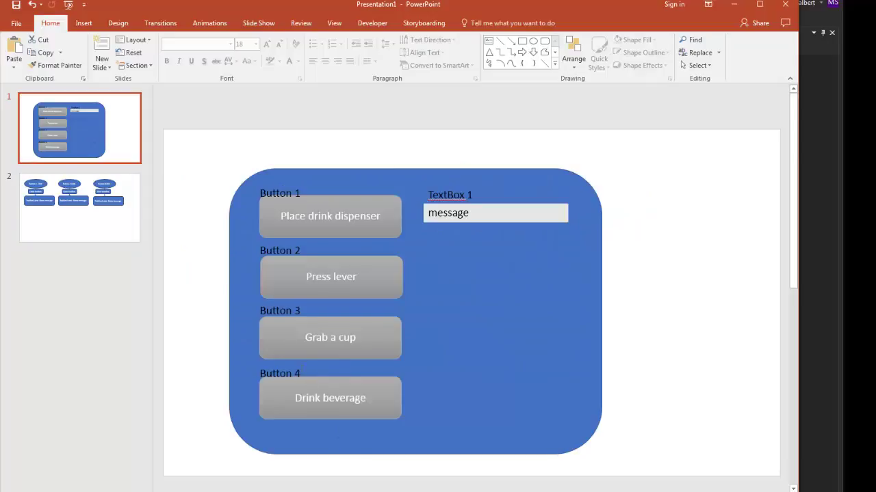
{"action": "left_click", "coordinate": [130, 230]}
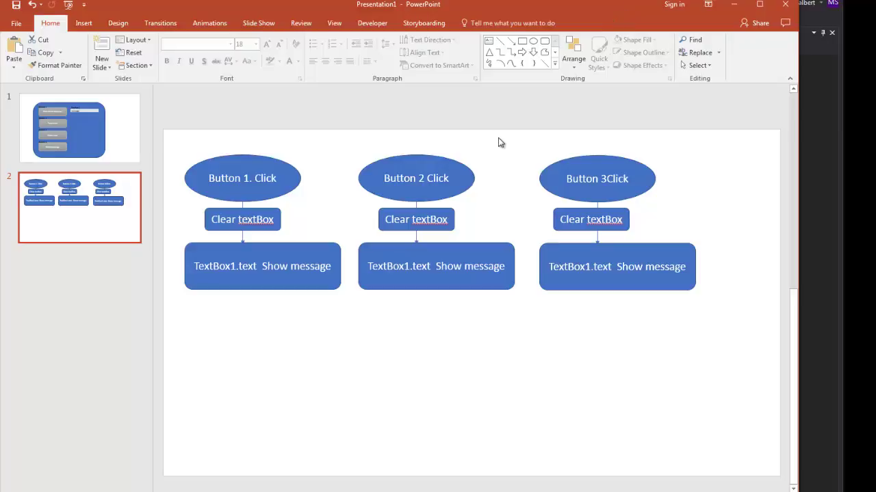
{"action": "left_click", "coordinate": [248, 345]}
Step: Add a text box reading 'Notes:' below the flowchart
{"action": "left_click", "coordinate": [82, 23]}
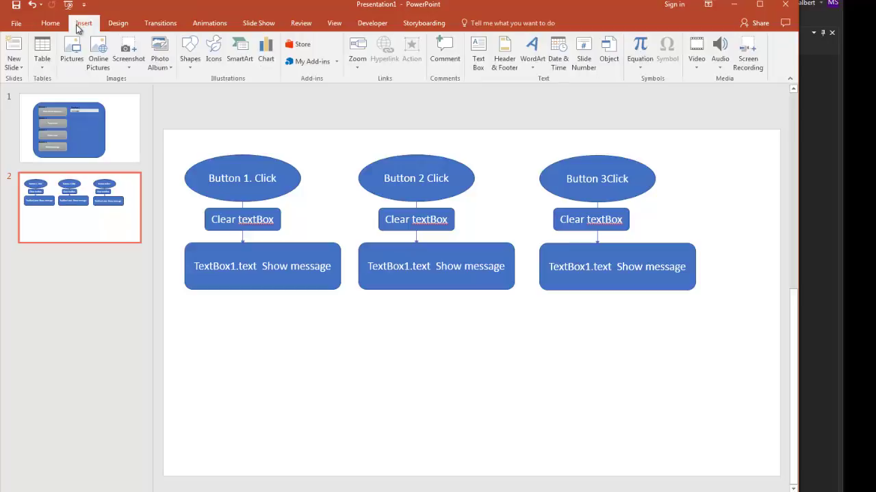
{"action": "left_click", "coordinate": [478, 62]}
{"action": "mouse_move", "coordinate": [195, 323]}
{"action": "left_mouse_down"}
{"action": "mouse_move", "coordinate": [752, 422]}
{"action": "mouse_move", "coordinate": [677, 417]}
{"action": "left_mouse_up"}
{"action": "type", "text": "Notes:"}
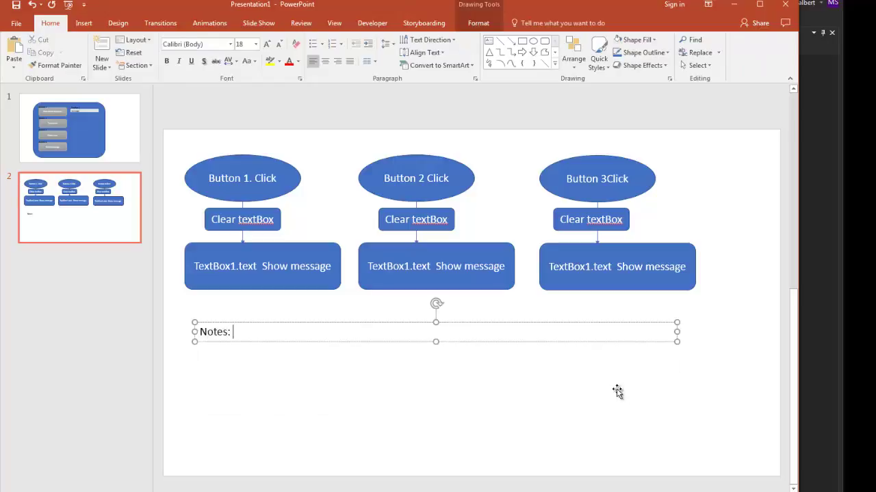
{"action": "left_click", "coordinate": [555, 397]}
Step: Copy the Notes: box to the bottom of the slide and change it to 'Editor:'
{"action": "left_click", "coordinate": [218, 333]}
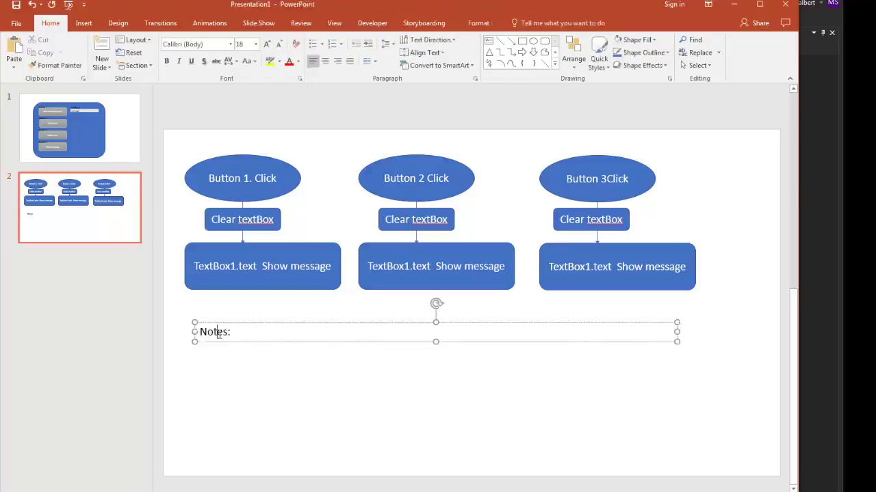
{"action": "key", "text": "Escape"}
{"action": "key", "text": "ctrl+c"}
{"action": "key", "text": "ctrl+v"}
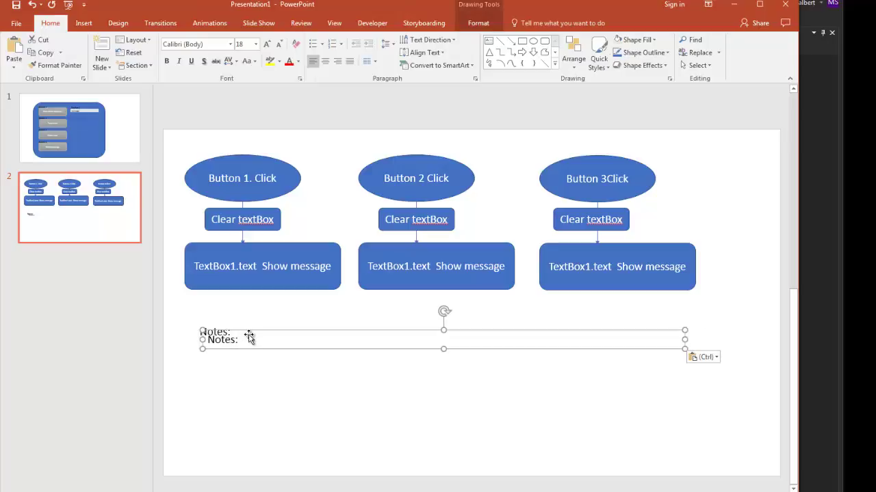
{"action": "left_click_drag", "start_coordinate": [249, 335], "coordinate": [233, 456]}
{"action": "double_click", "coordinate": [217, 464]}
{"action": "type", "text": "Editor:"}
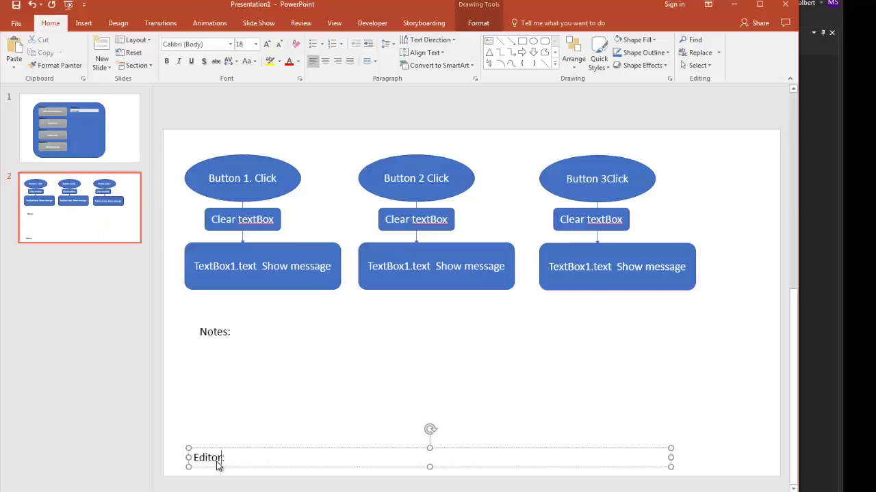
{"action": "left_click", "coordinate": [350, 410]}
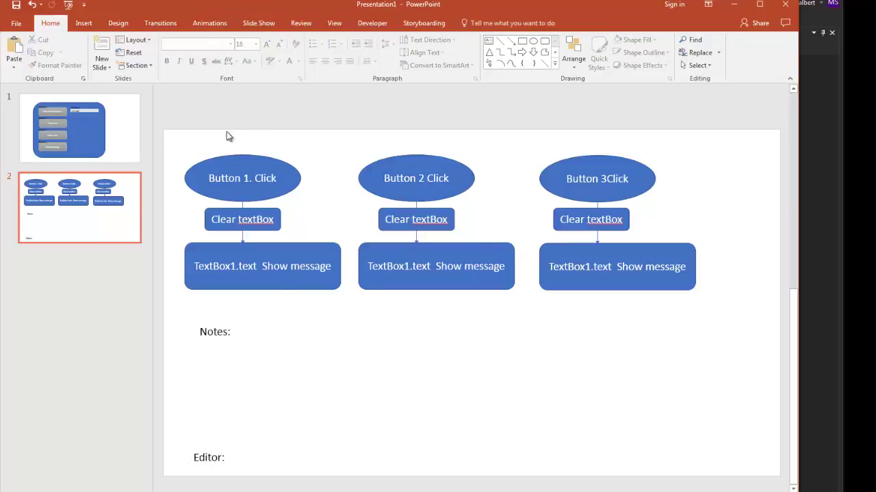
{"action": "left_click", "coordinate": [110, 212]}
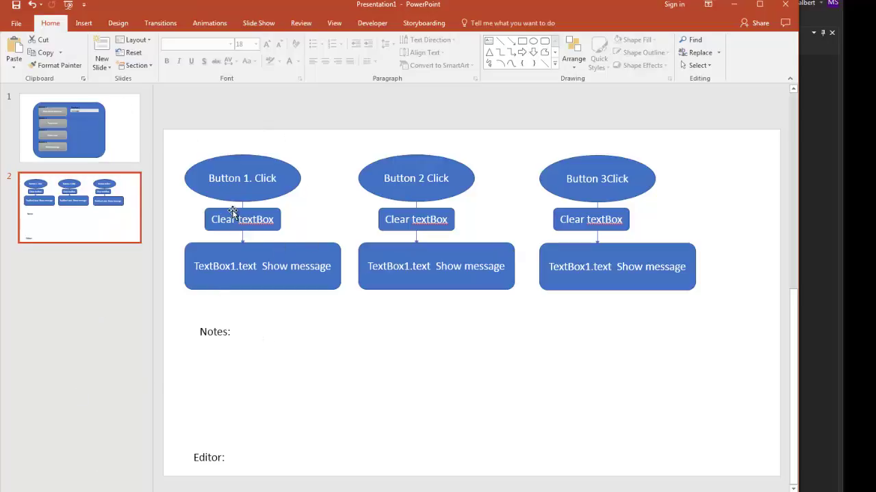
Step: On slide 1, add a 'Version 0.1' text box in the top-right corner
{"action": "left_click", "coordinate": [119, 139]}
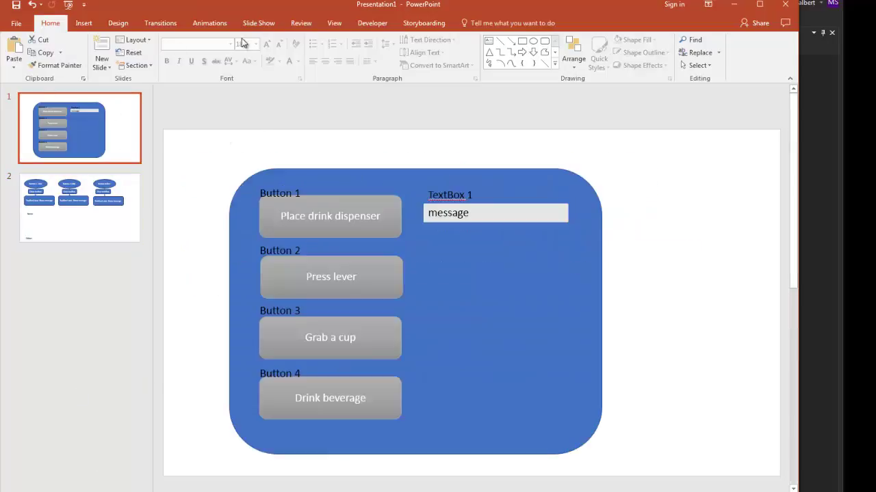
{"action": "mouse_move", "coordinate": [607, 146]}
{"action": "left_mouse_down"}
{"action": "mouse_move", "coordinate": [684, 199]}
{"action": "mouse_move", "coordinate": [692, 185]}
{"action": "left_mouse_up"}
{"action": "type", "text": "Version 0.1"}
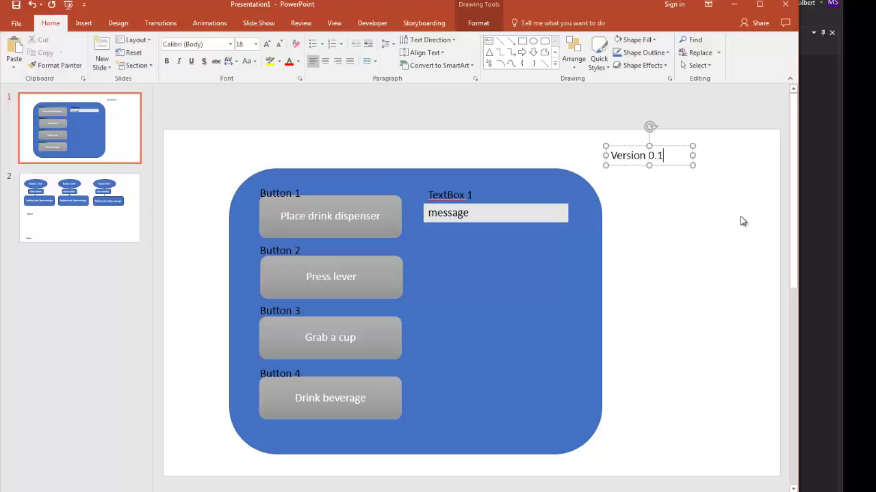
{"action": "left_click", "coordinate": [713, 201]}
{"action": "left_click", "coordinate": [663, 156]}
{"action": "left_click", "coordinate": [671, 146]}
{"action": "left_click_drag", "start_coordinate": [671, 146], "coordinate": [751, 139]}
Step: Duplicate the label below it and change its text to 'Team: Me'
{"action": "key", "text": "ctrl+v"}
{"action": "left_click_drag", "start_coordinate": [707, 157], "coordinate": [707, 182]}
{"action": "triple_click", "coordinate": [709, 179]}
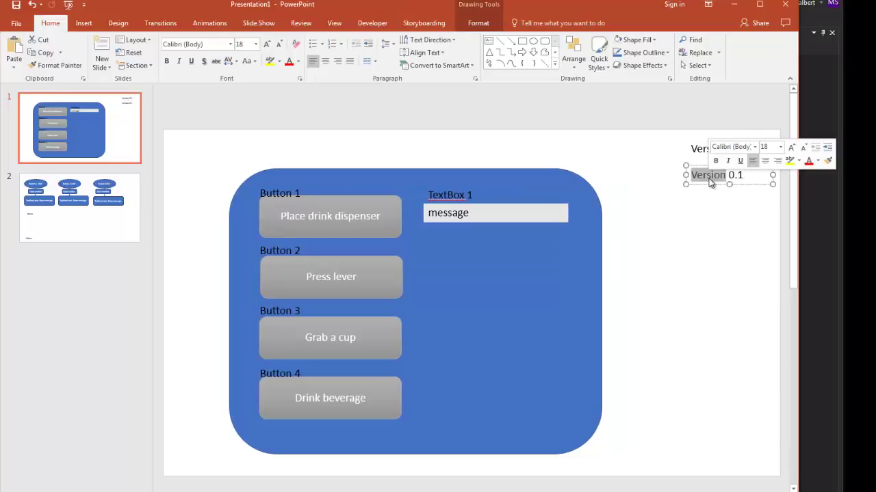
{"action": "type", "text": "Team"}
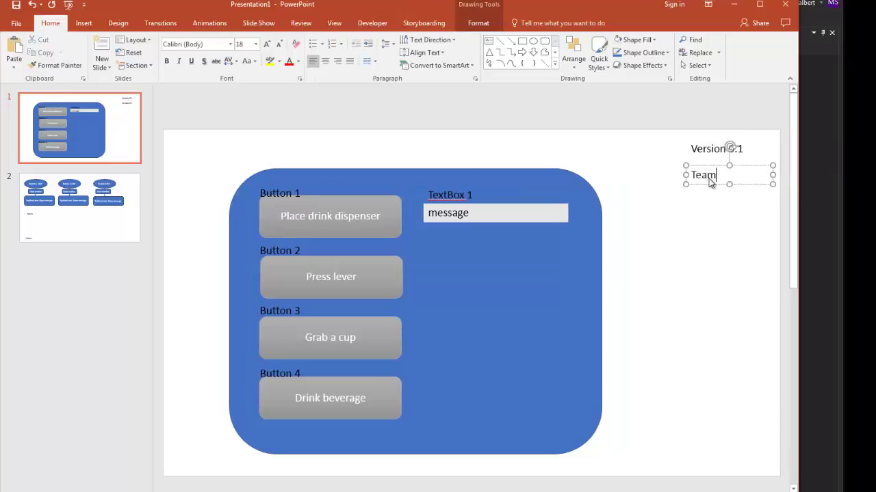
{"action": "type", "text": ":"}
{"action": "key", "text": "Return"}
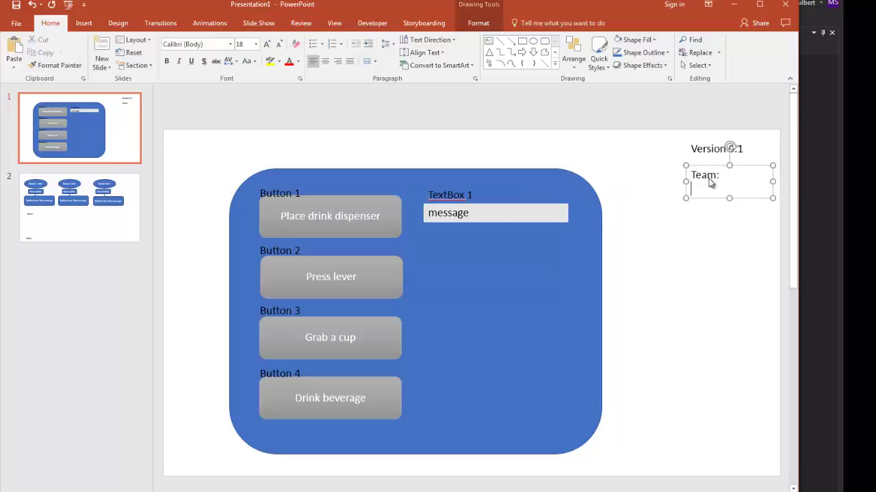
{"action": "type", "text": "Me"}
{"action": "left_click", "coordinate": [708, 206]}
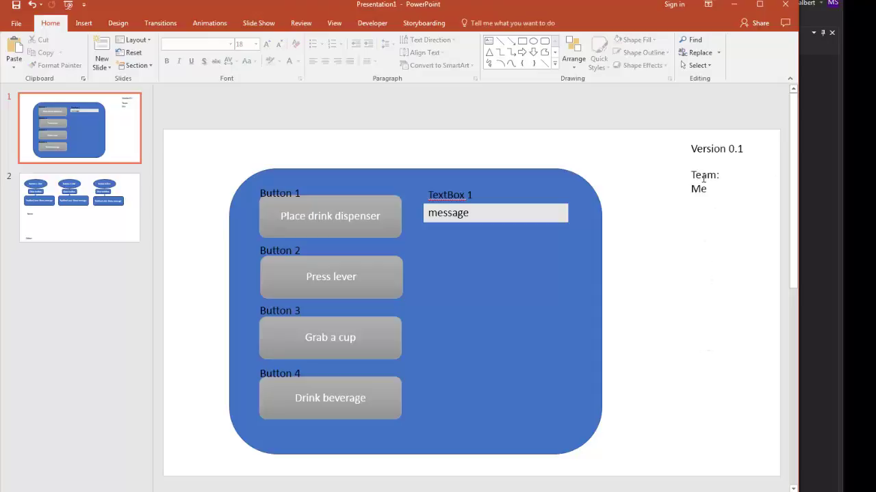